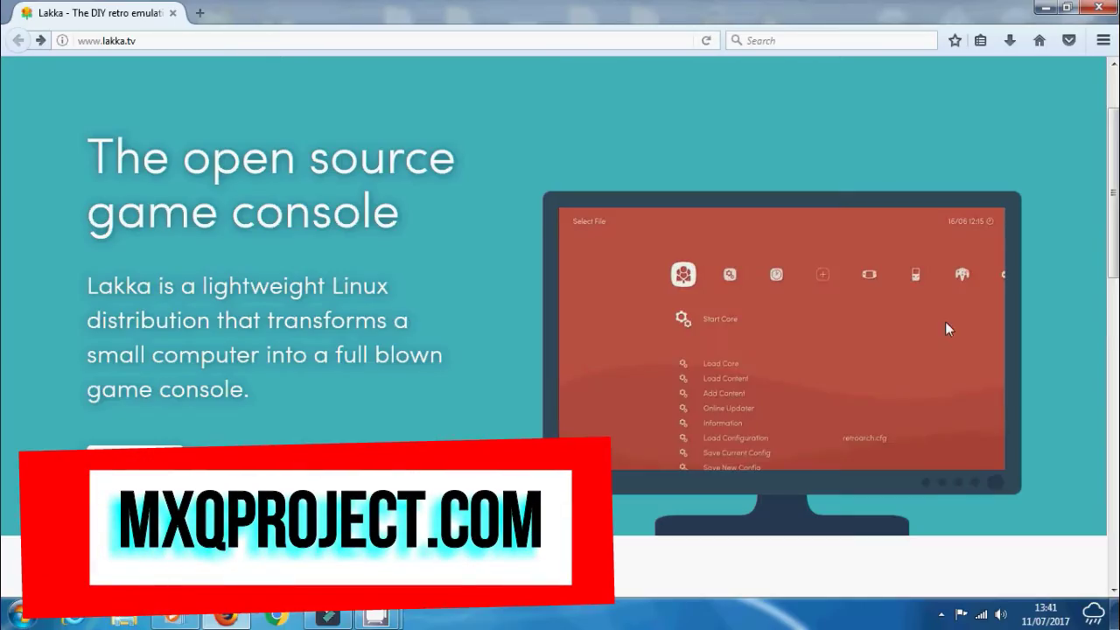
- Find S805 Boxes in Lakka's hardware list and open its download page
scroll(945, 328, "up", 2)
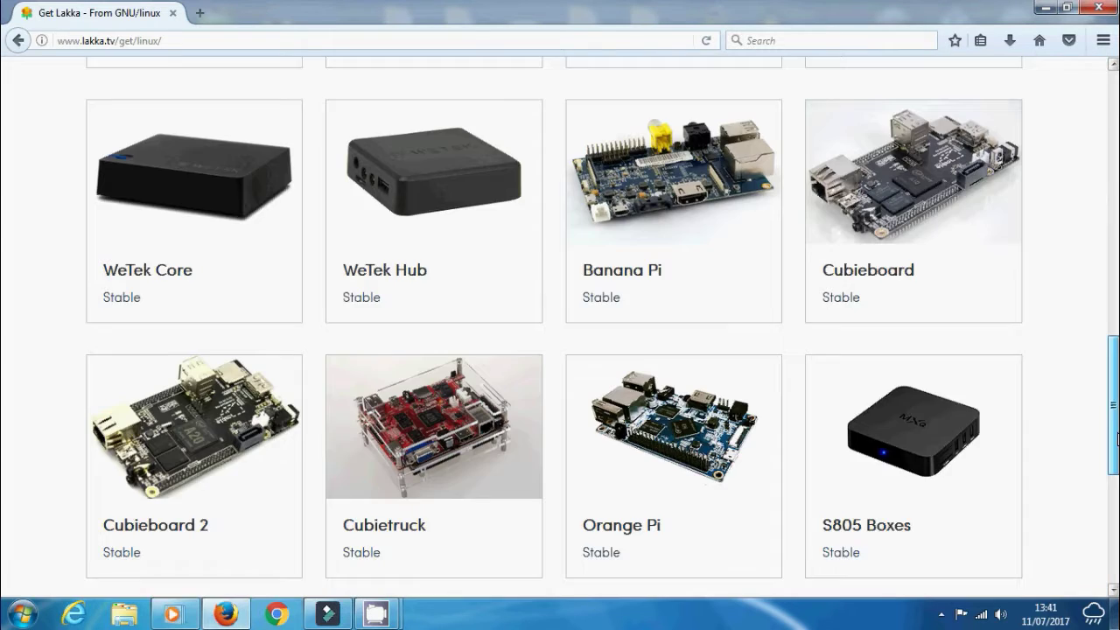
scroll(1003, 389, "down", 3)
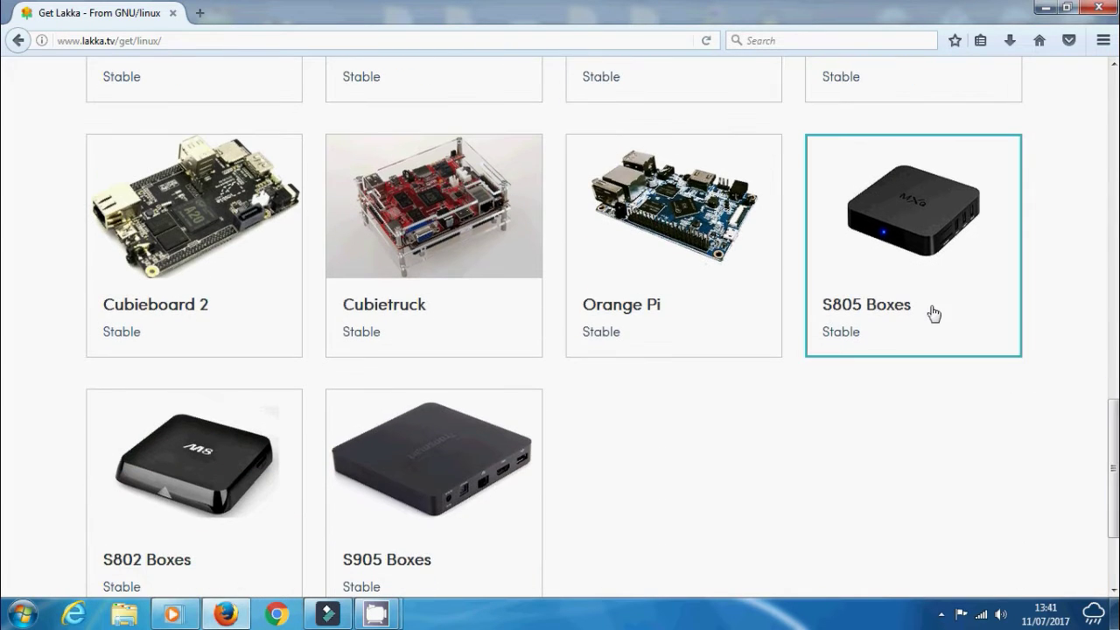
left_click(933, 312)
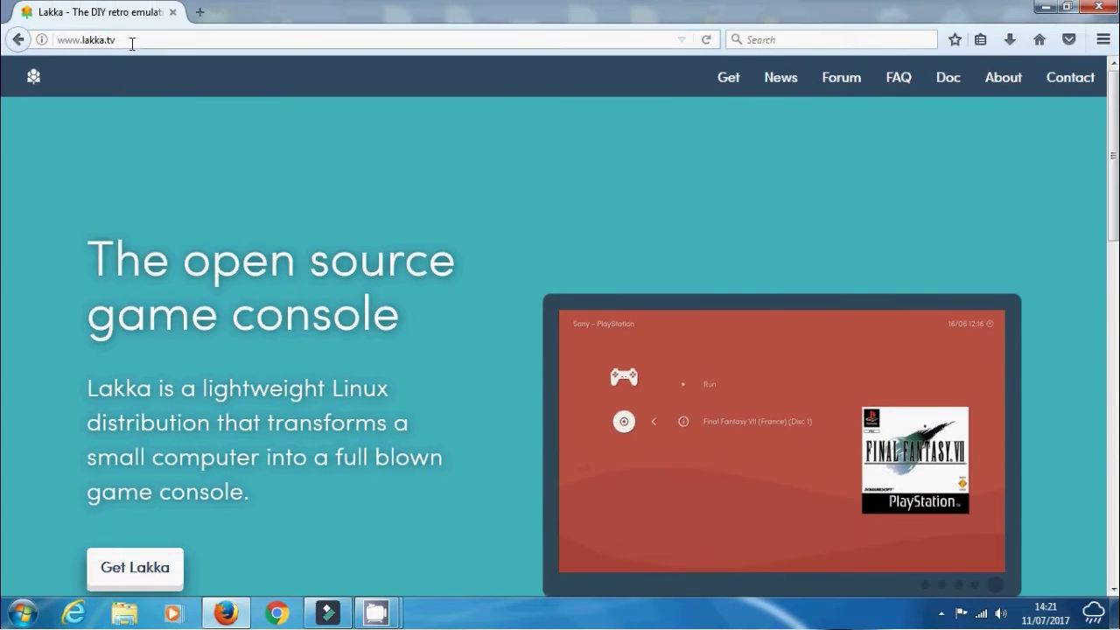
- Start the Lakka installation tutorial from lakka.tv, pass the disclaimer and choose Windows as the current operating system
left_click(56, 36)
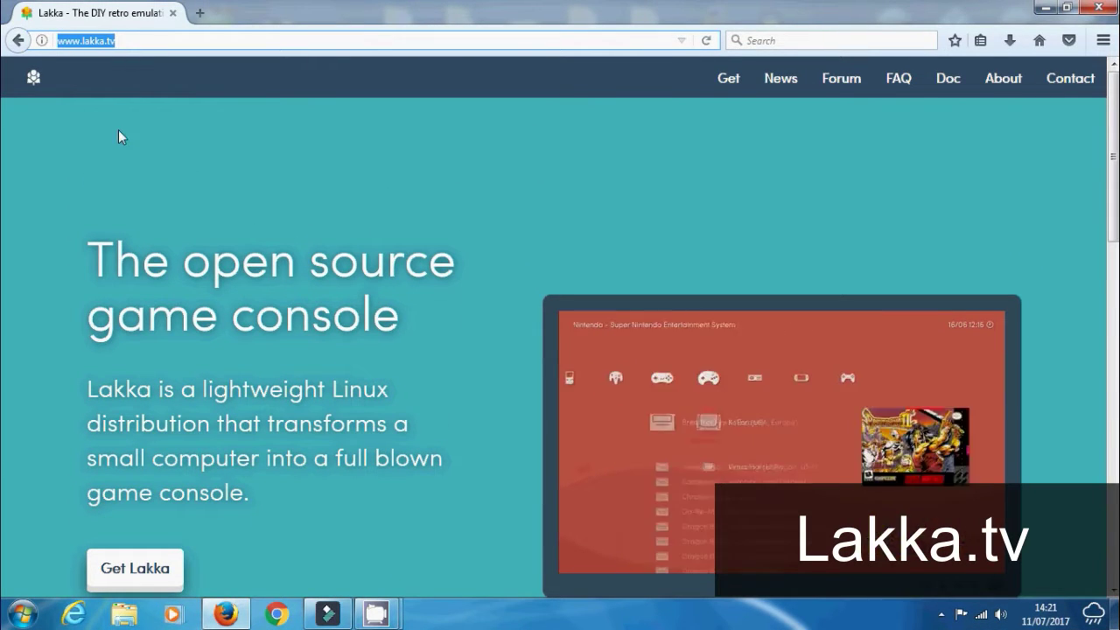
scroll(175, 524, "down", 3)
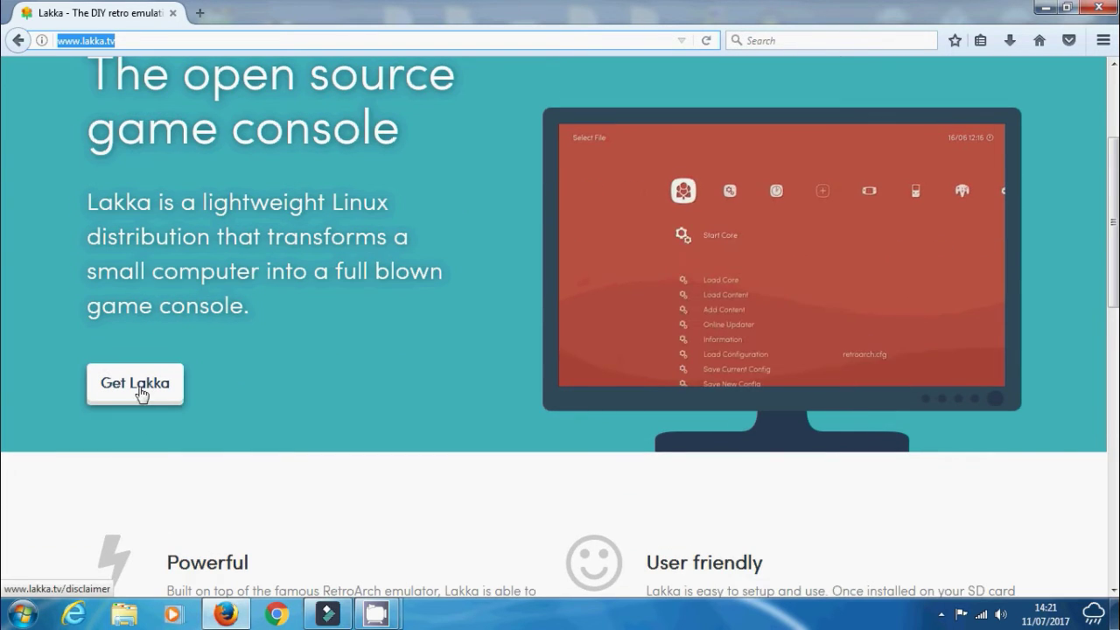
left_click(149, 389)
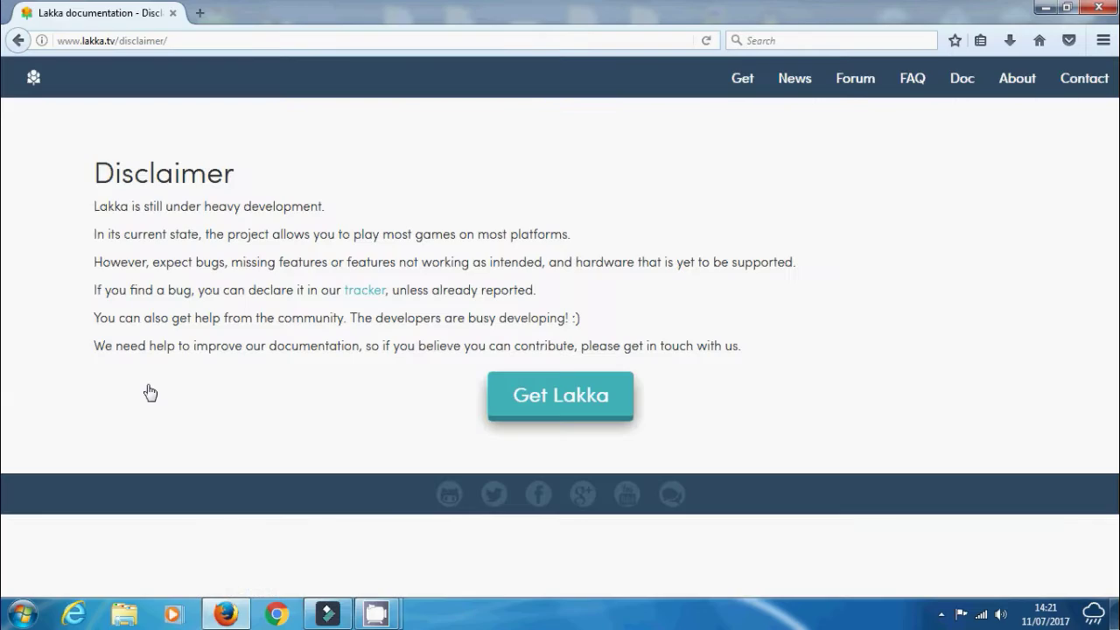
left_click(518, 411)
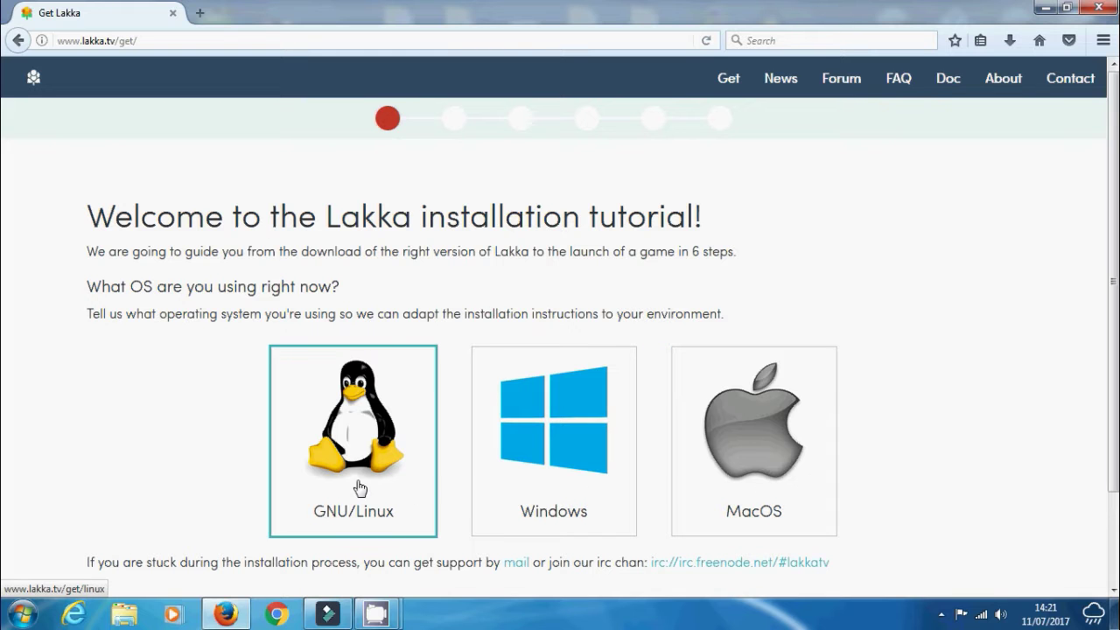
left_click(569, 471)
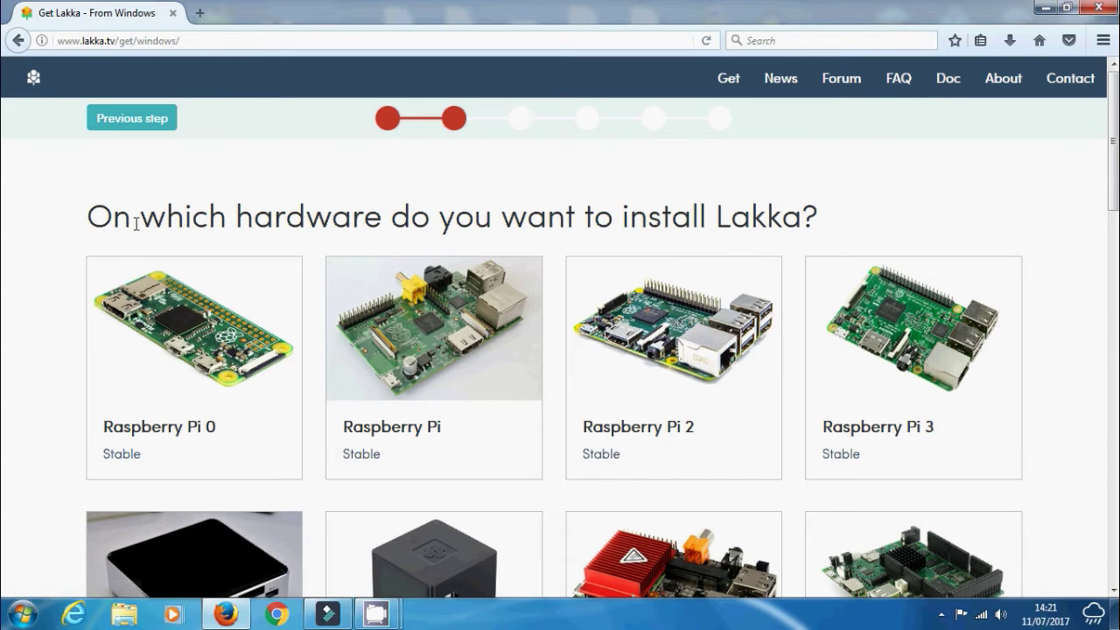
- Choose S805 Boxes as the target hardware, download the Lakka image for HD18Q and minimise the browser
left_click_drag(99, 217, 890, 215)
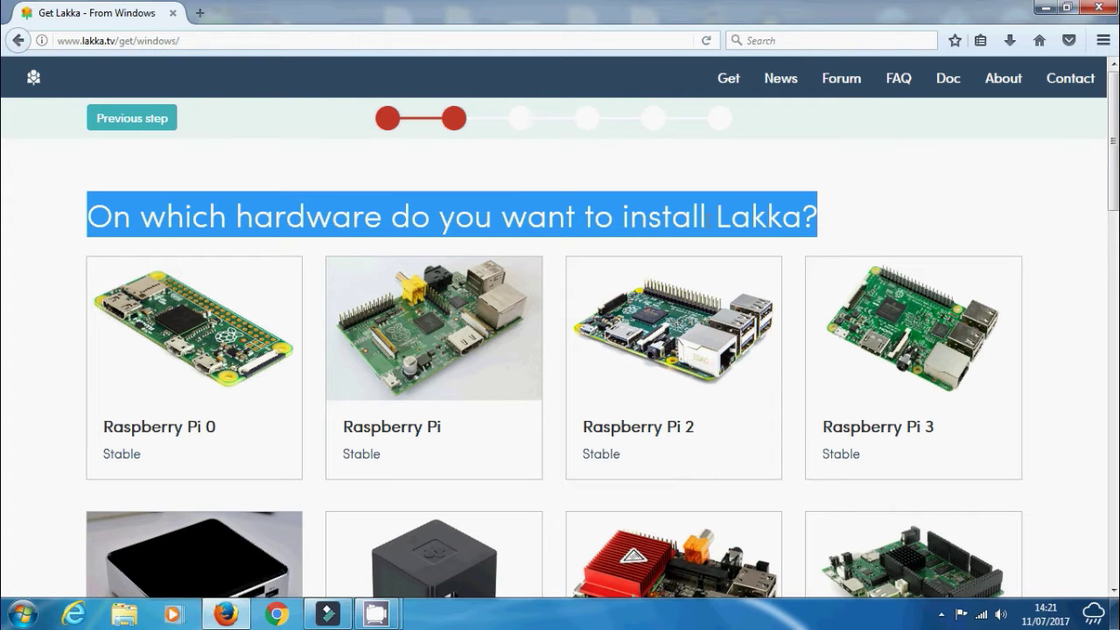
left_click(918, 226)
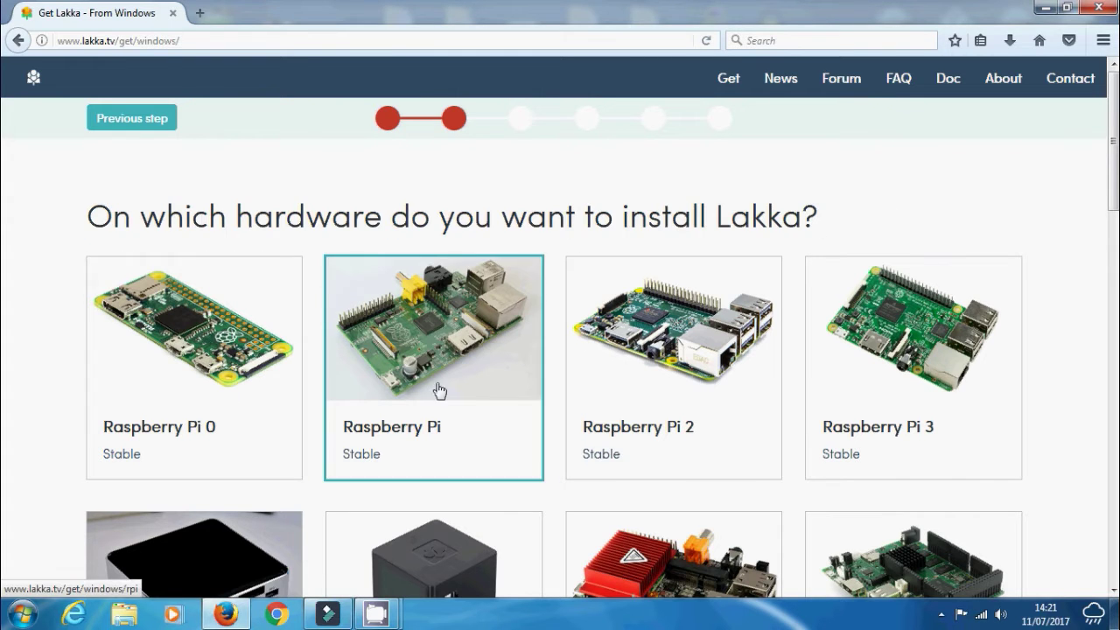
scroll(925, 361, "down", 4)
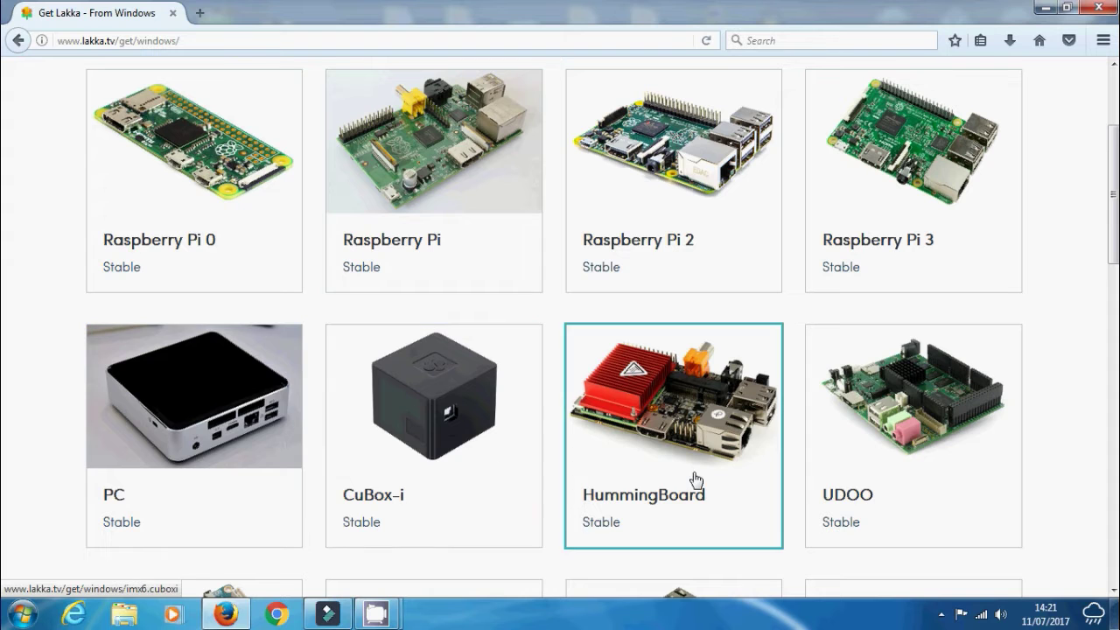
scroll(956, 446, "down", 15)
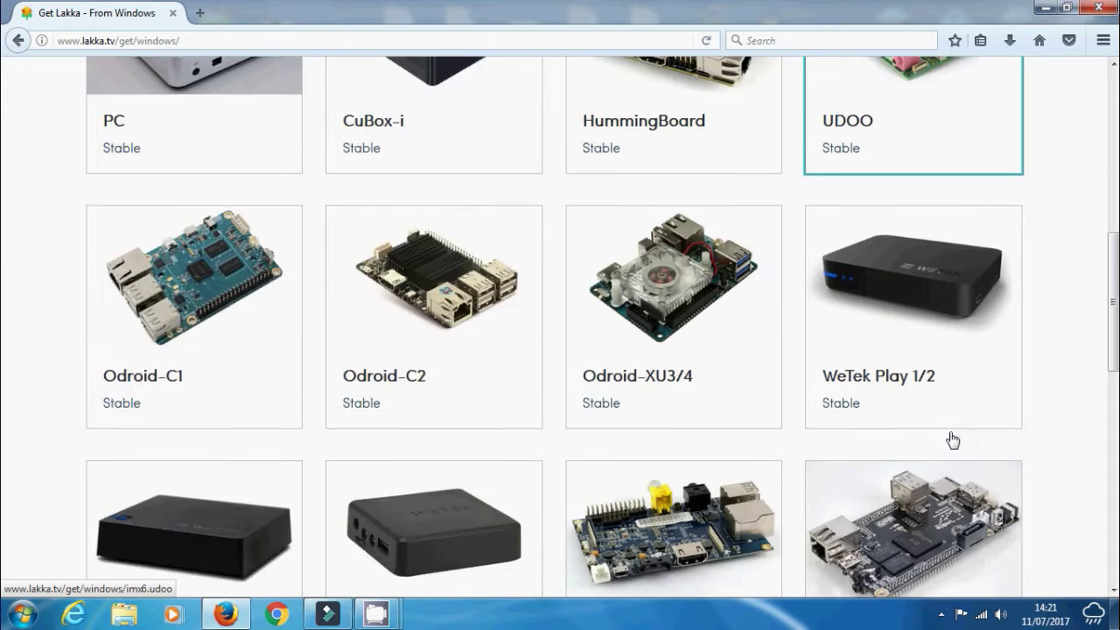
scroll(953, 440, "down", 4)
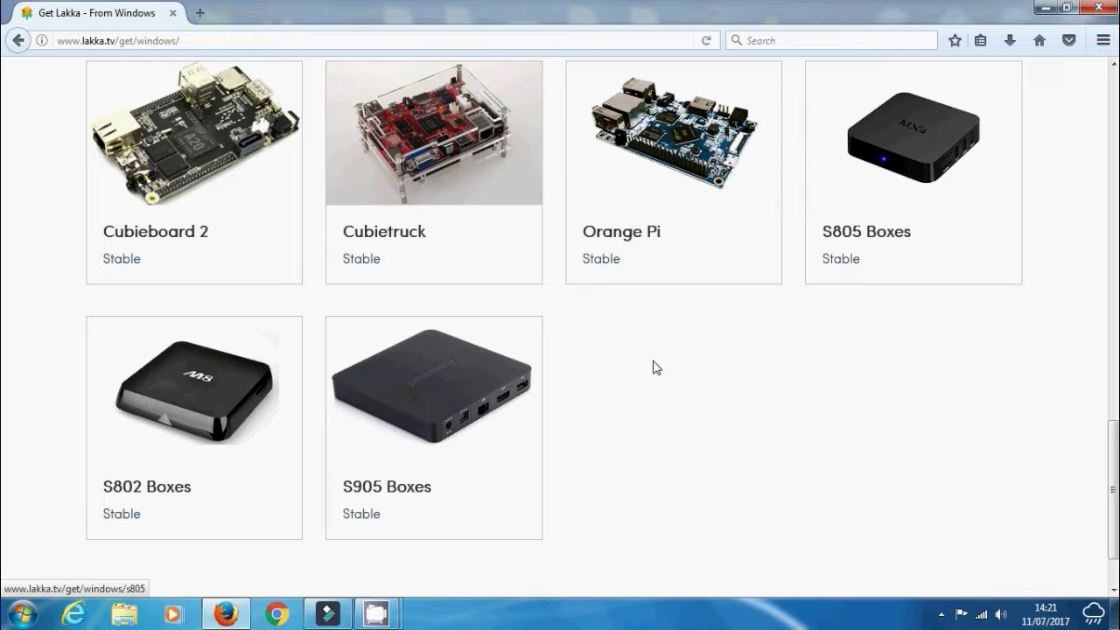
left_click(930, 179)
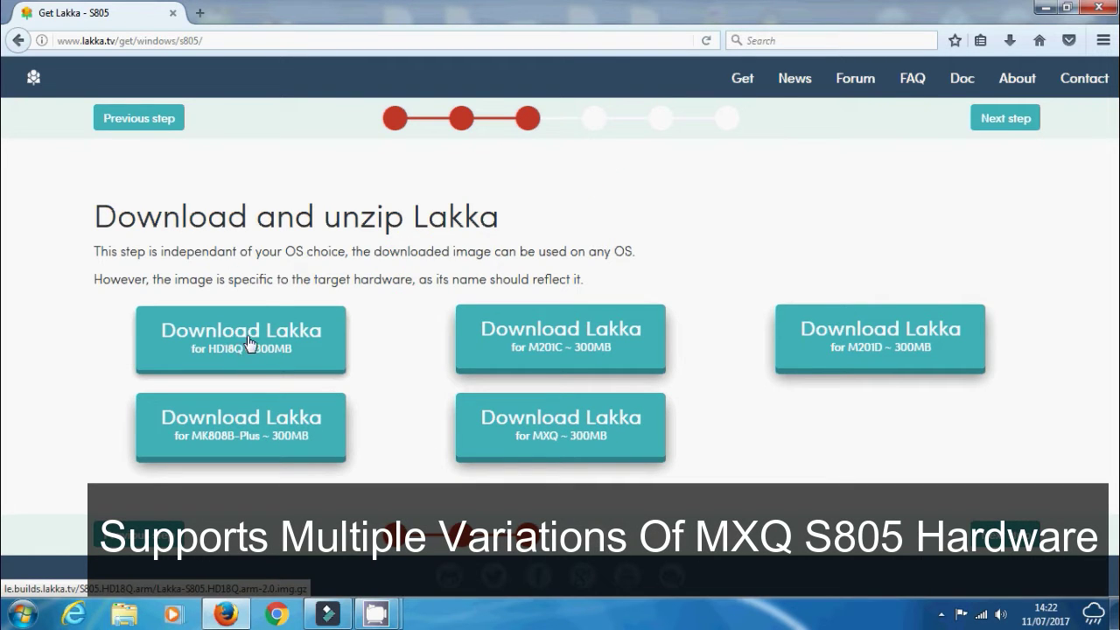
left_click(234, 348)
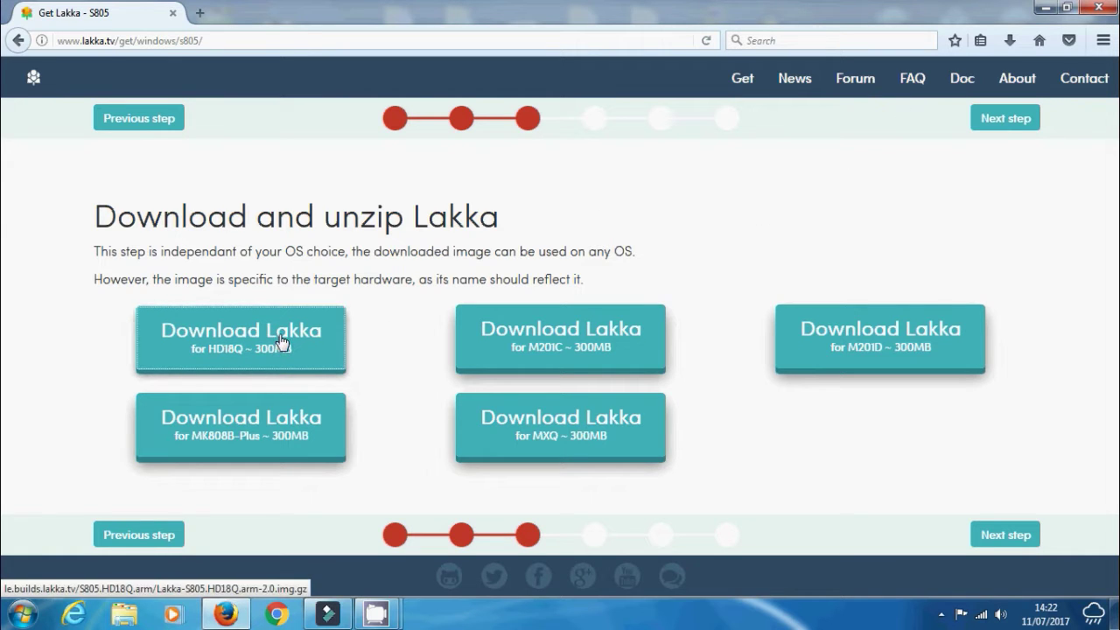
left_click(1043, 7)
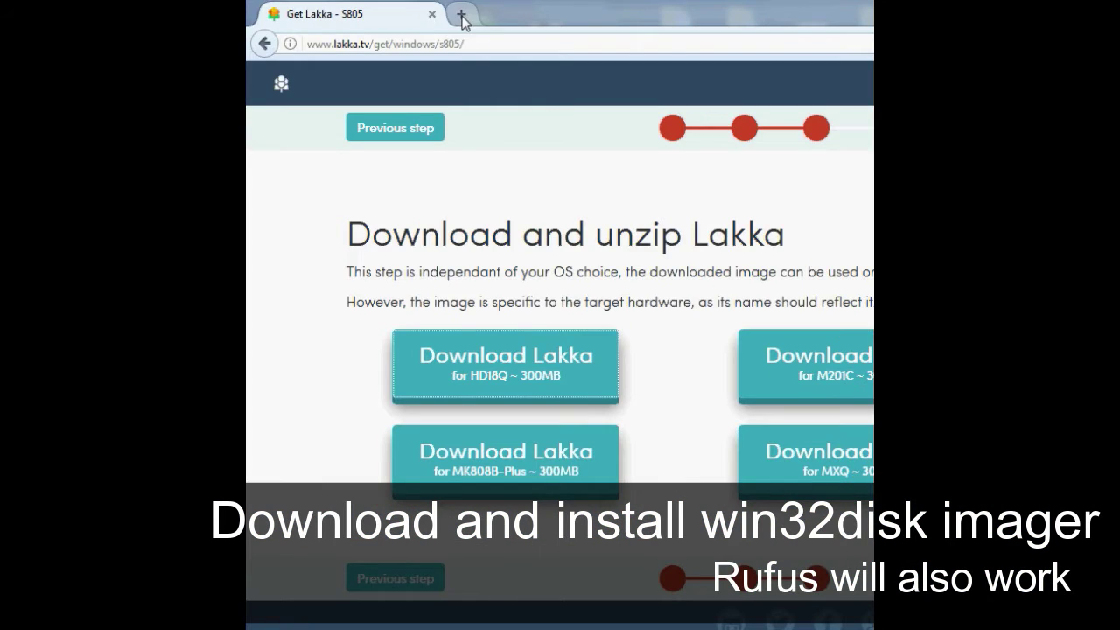
- Open mxqproject.com/files in a new browser tab and go into the win32disk folder
left_click(463, 15)
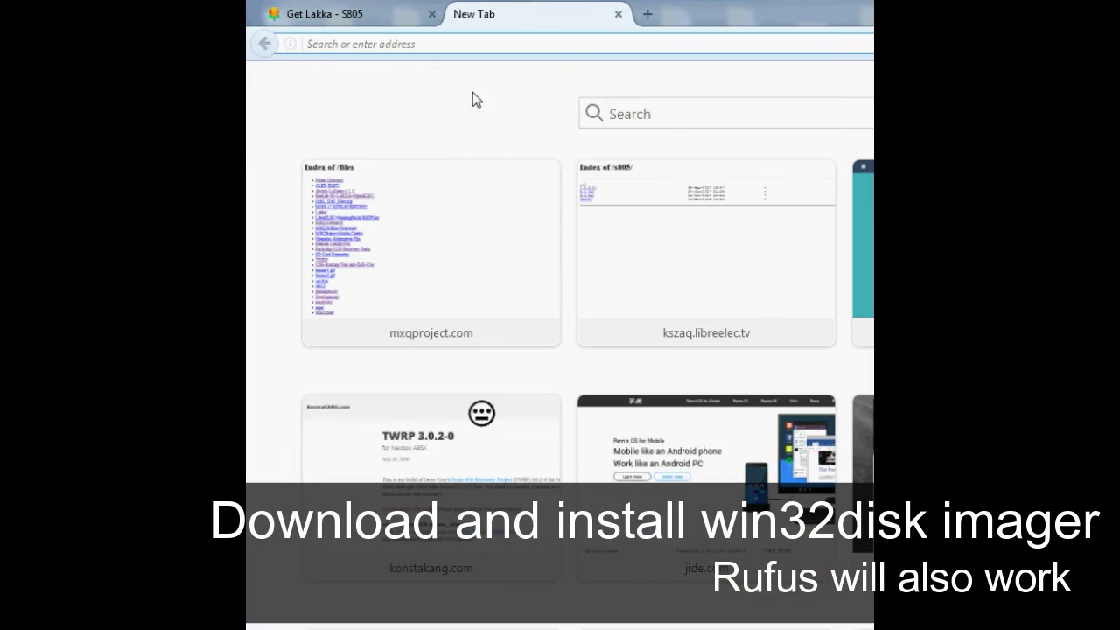
type("MXQPROJECT")
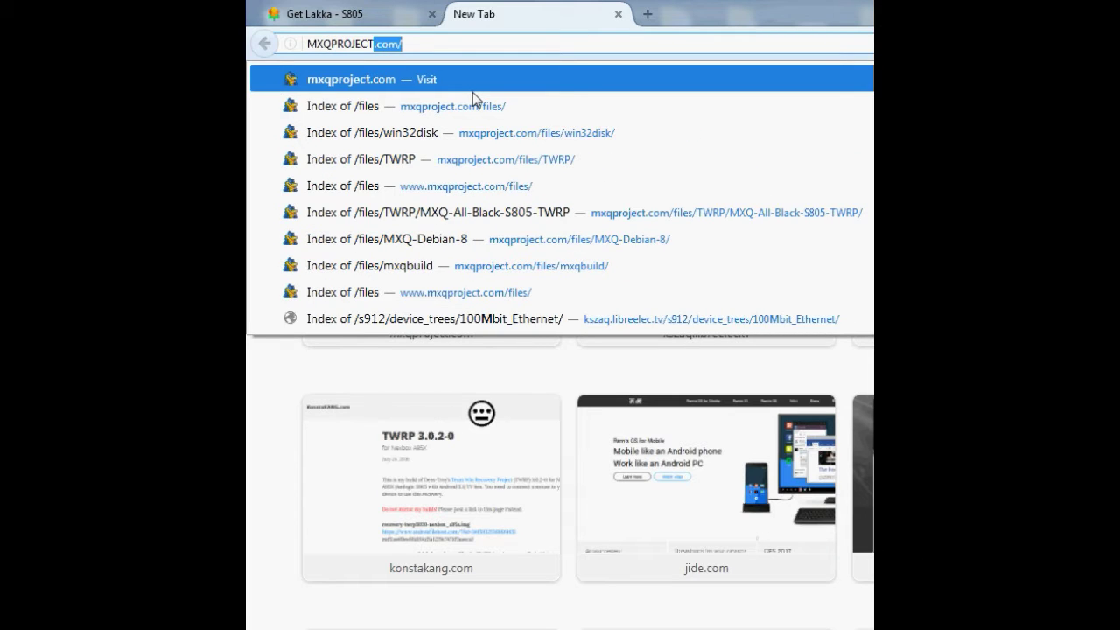
key("Right")
type("FILES")
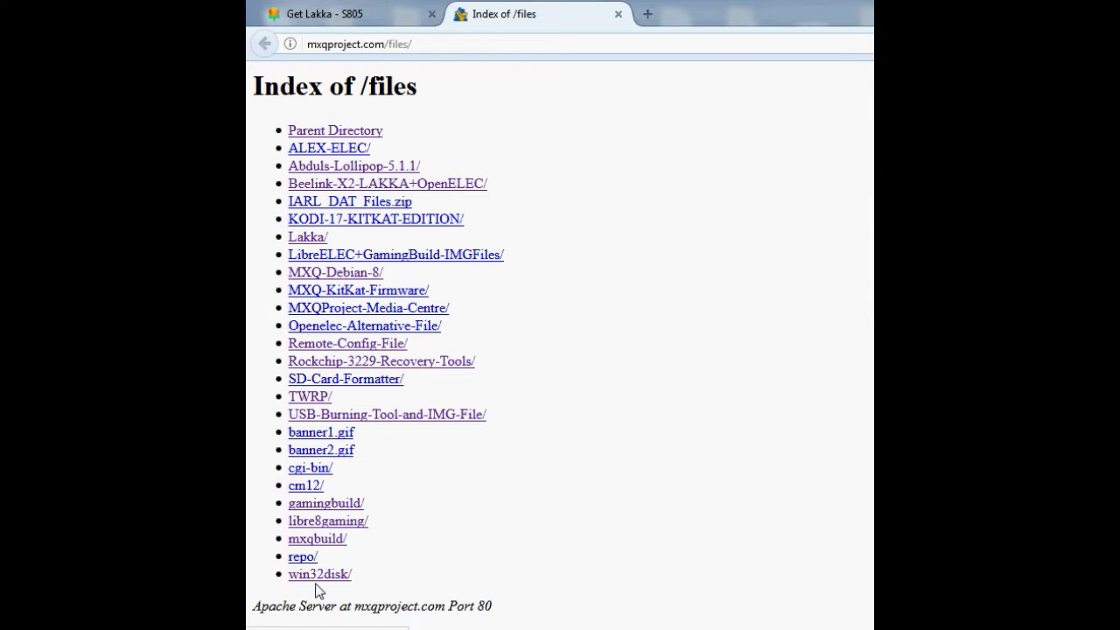
left_click(319, 575)
left_click_drag(521, 156, 274, 160)
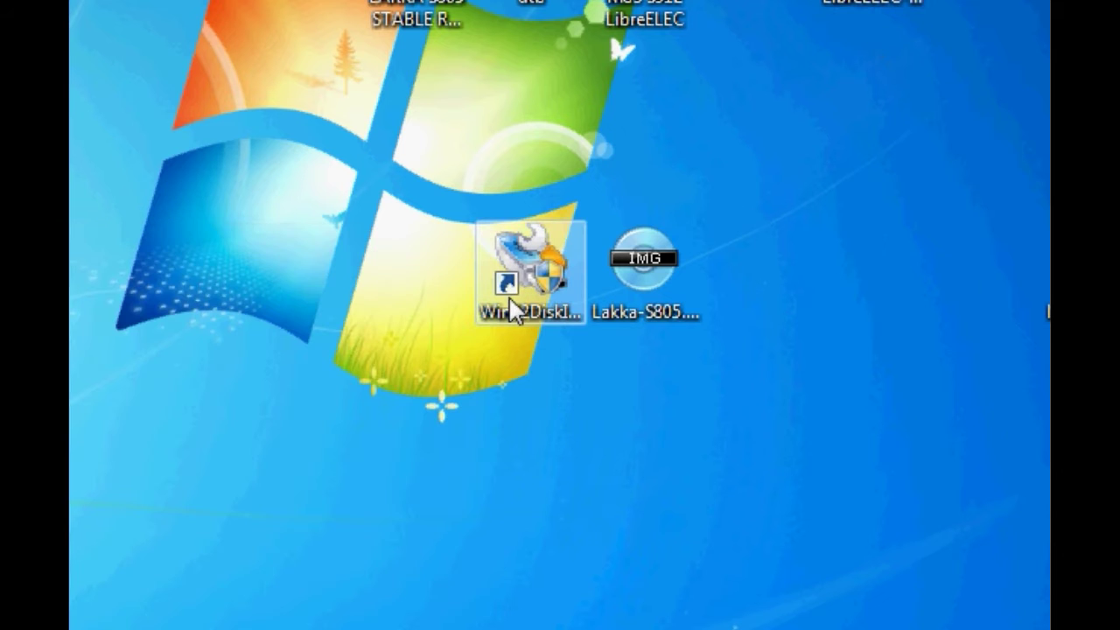
- Launch Win32 Disk Imager from the desktop and set the target device to H:
left_click(507, 294)
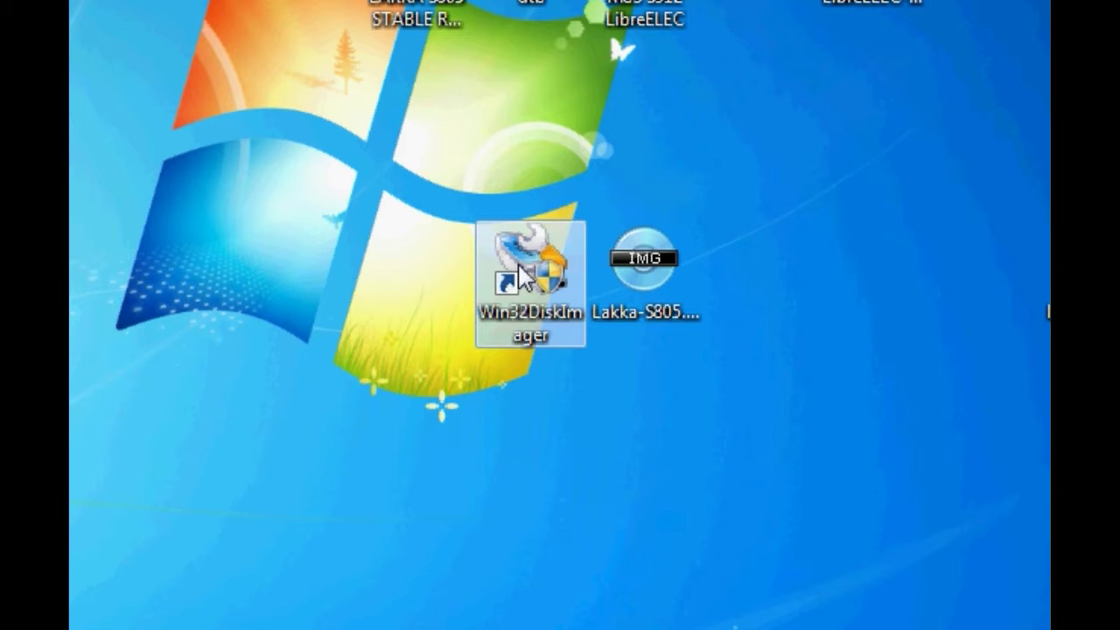
left_click(653, 263)
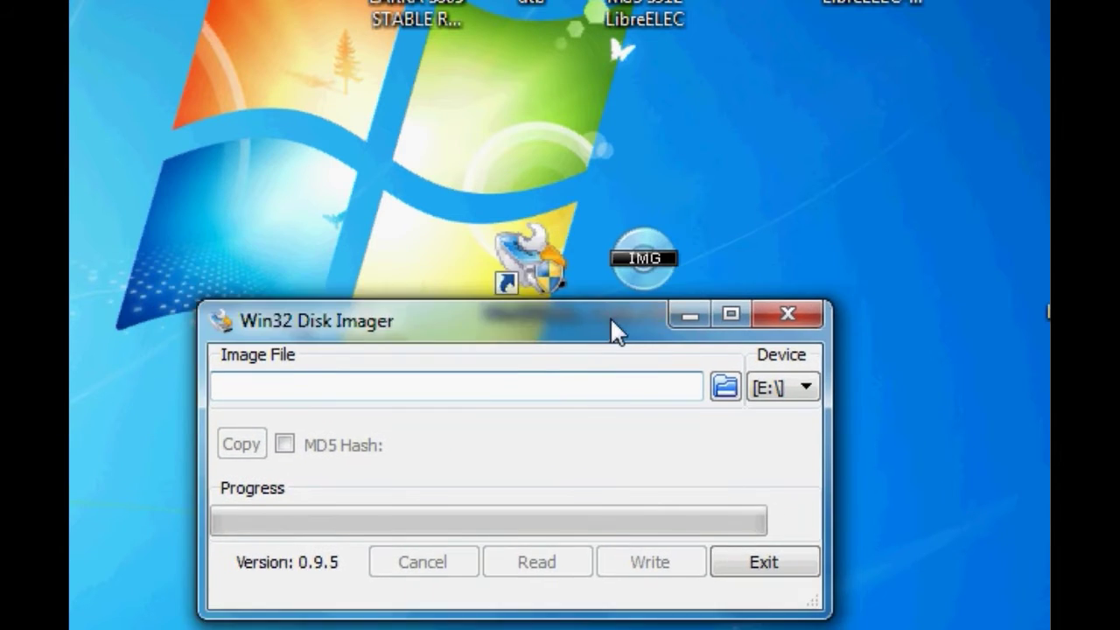
left_click(798, 341)
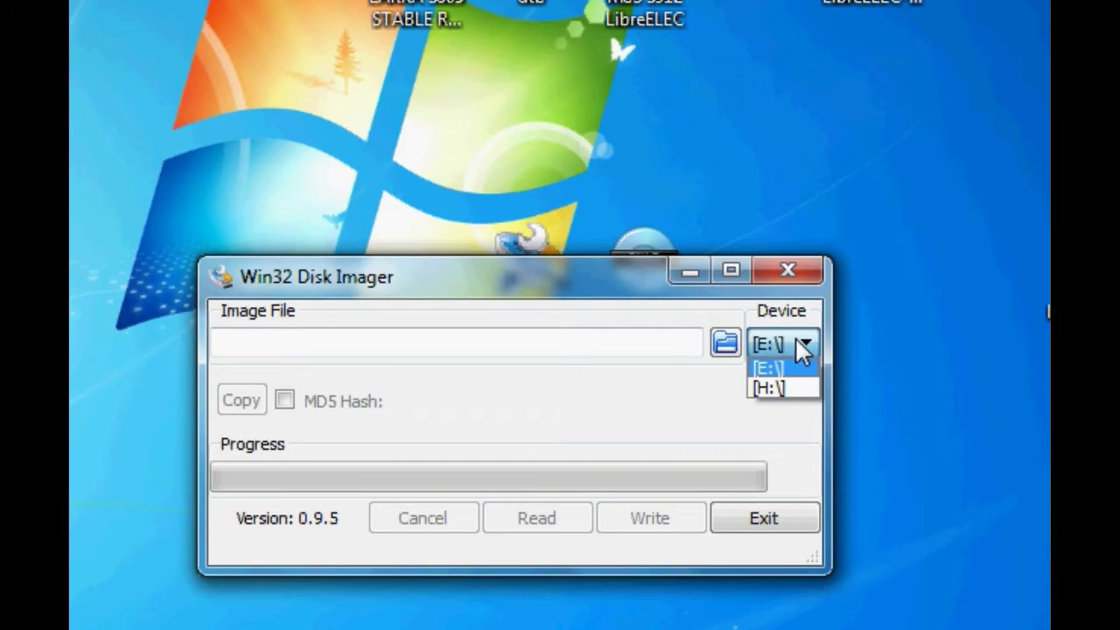
left_click(788, 390)
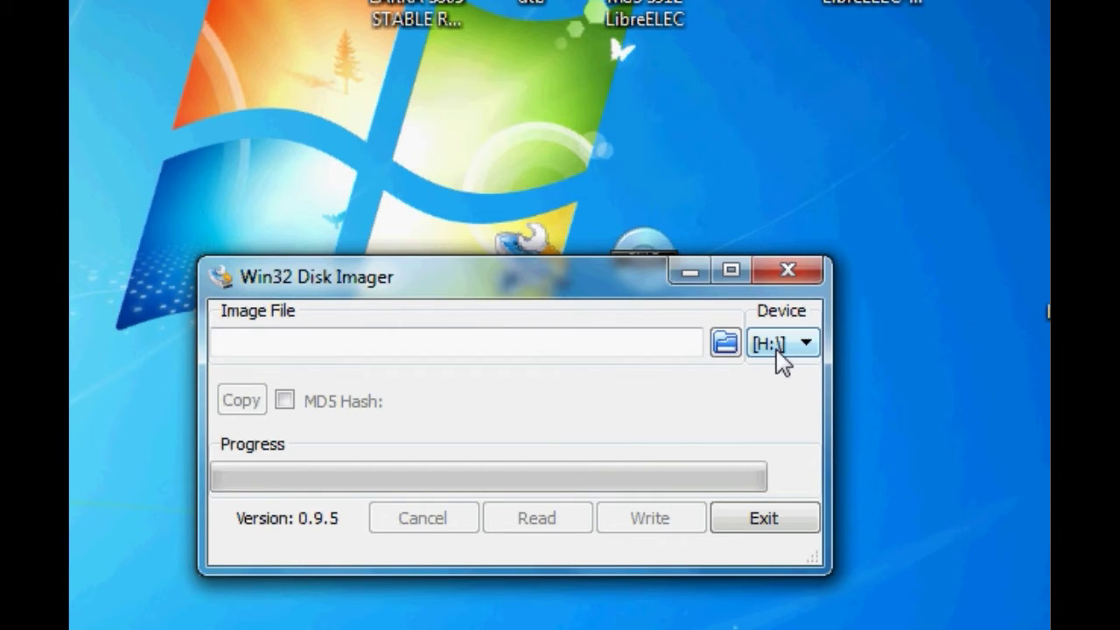
- Load the image file Lakka-S805.HD18Q.arm-2.0 from the Desktop folder into Win32 Disk Imager
left_click(725, 344)
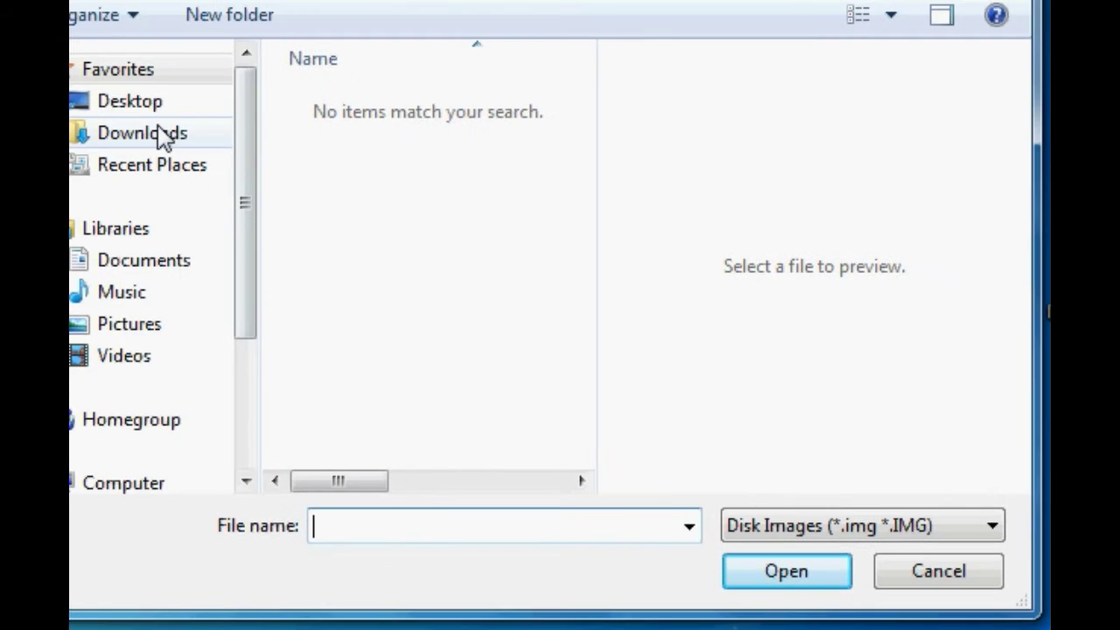
left_click(138, 102)
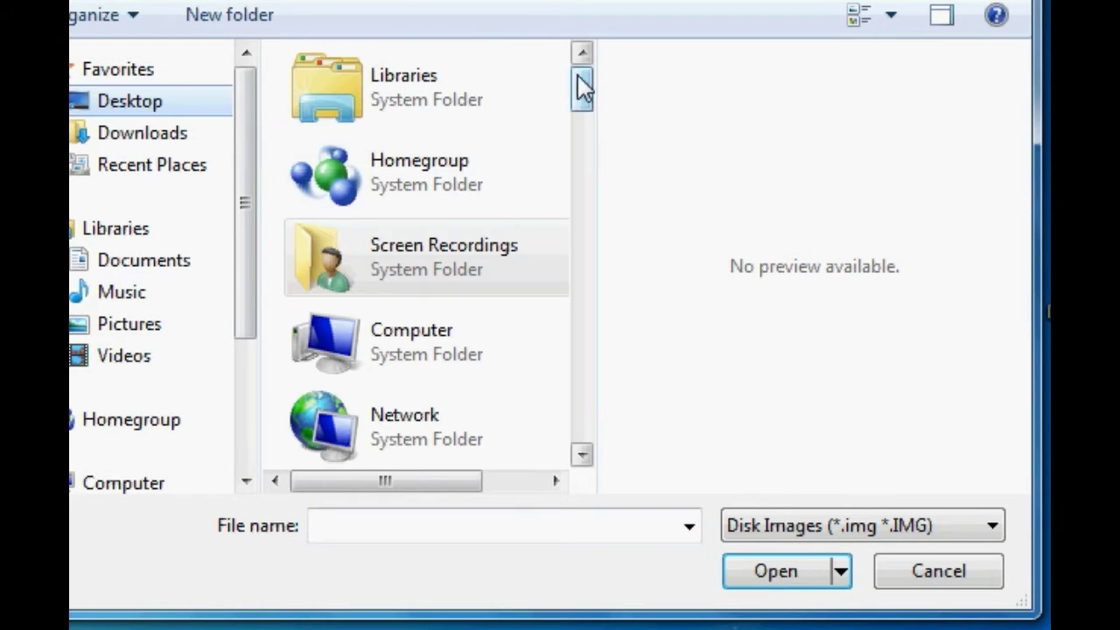
left_click_drag(583, 87, 589, 403)
left_click(481, 225)
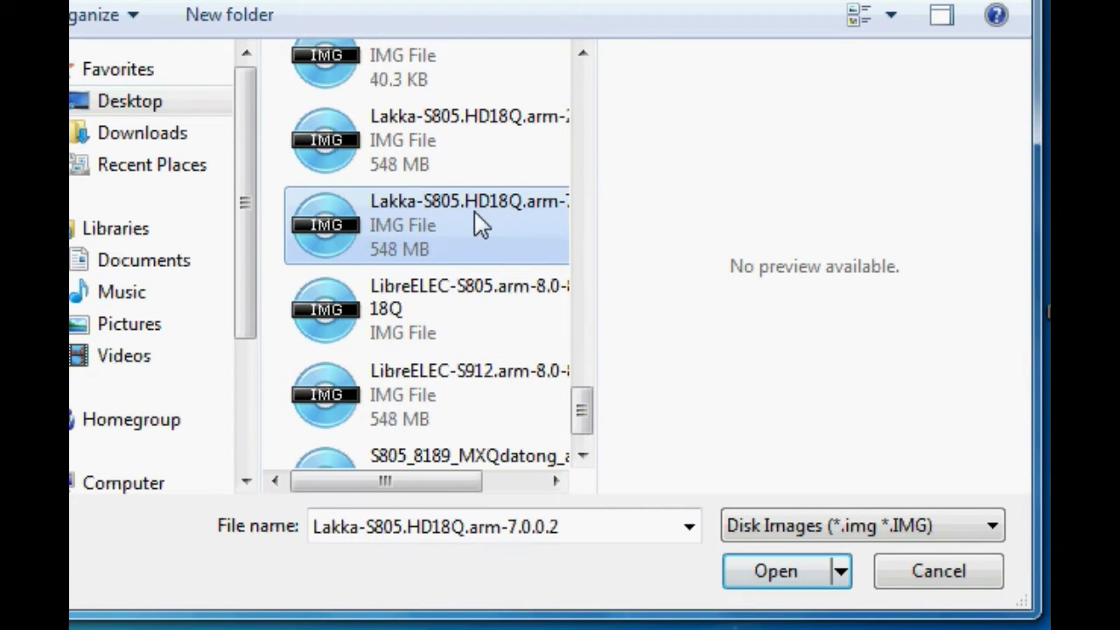
left_click_drag(455, 481, 425, 482)
left_click(455, 83)
left_click(446, 168)
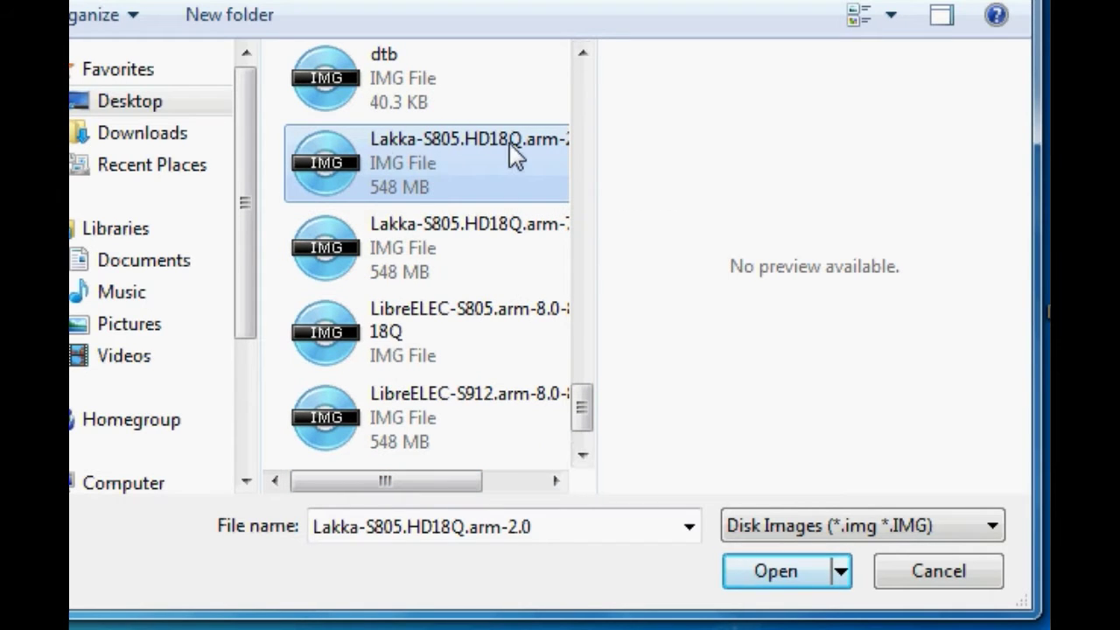
left_click(779, 579)
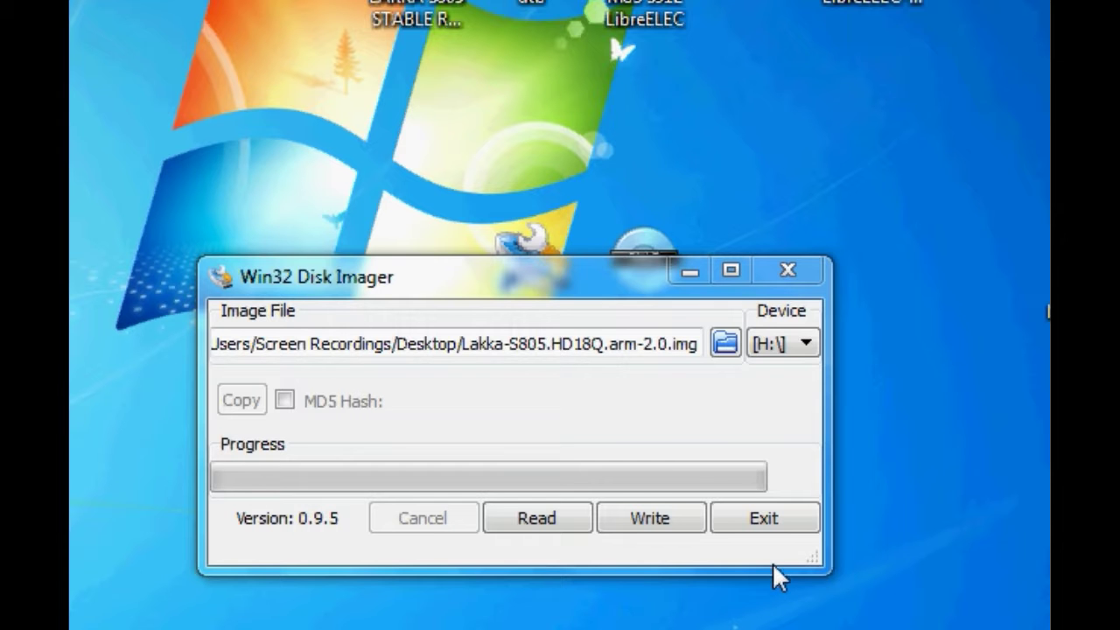
- Write the loaded Lakka image to the H: device
left_click_drag(482, 295, 439, 258)
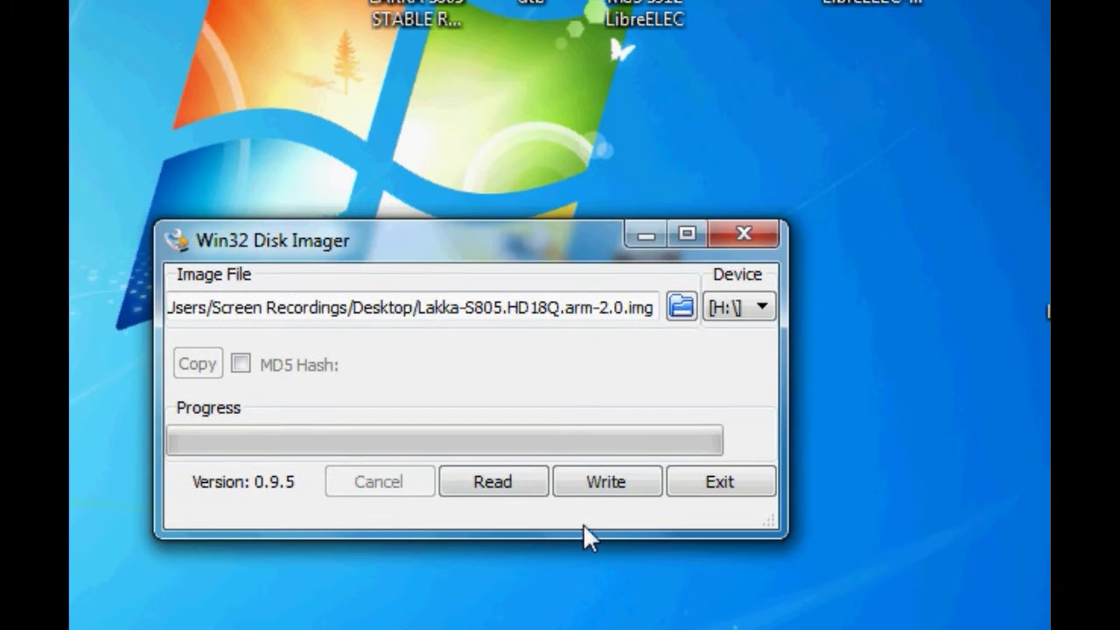
left_click(620, 488)
left_click(428, 177)
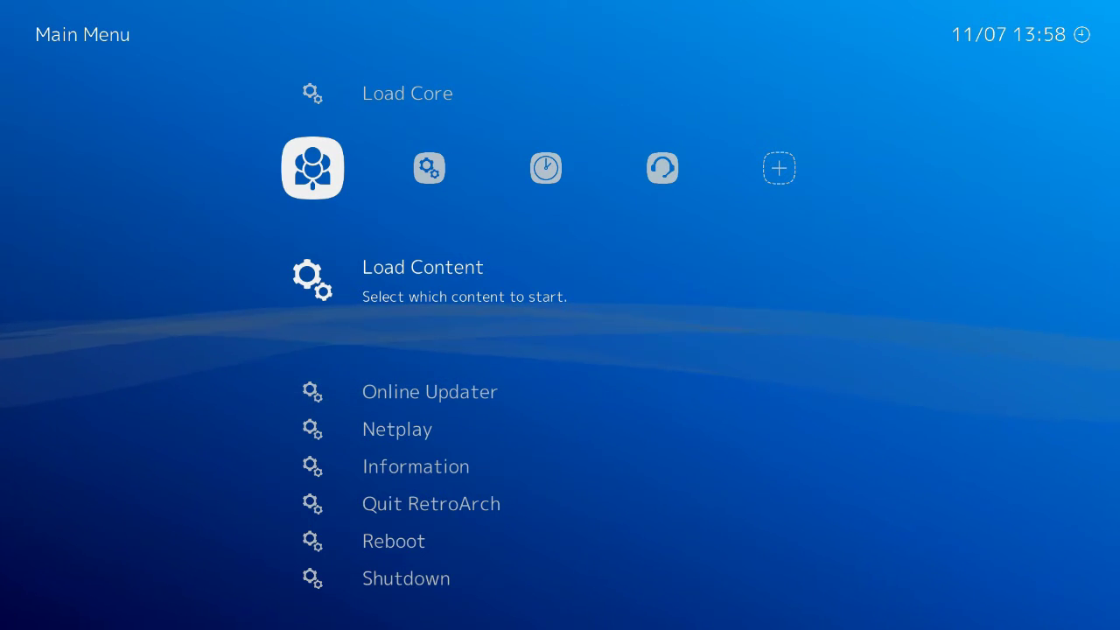
- Look through Lakka's menu categories from Settings to Netplay Rooms and return to the Main Menu entries
key("Right")
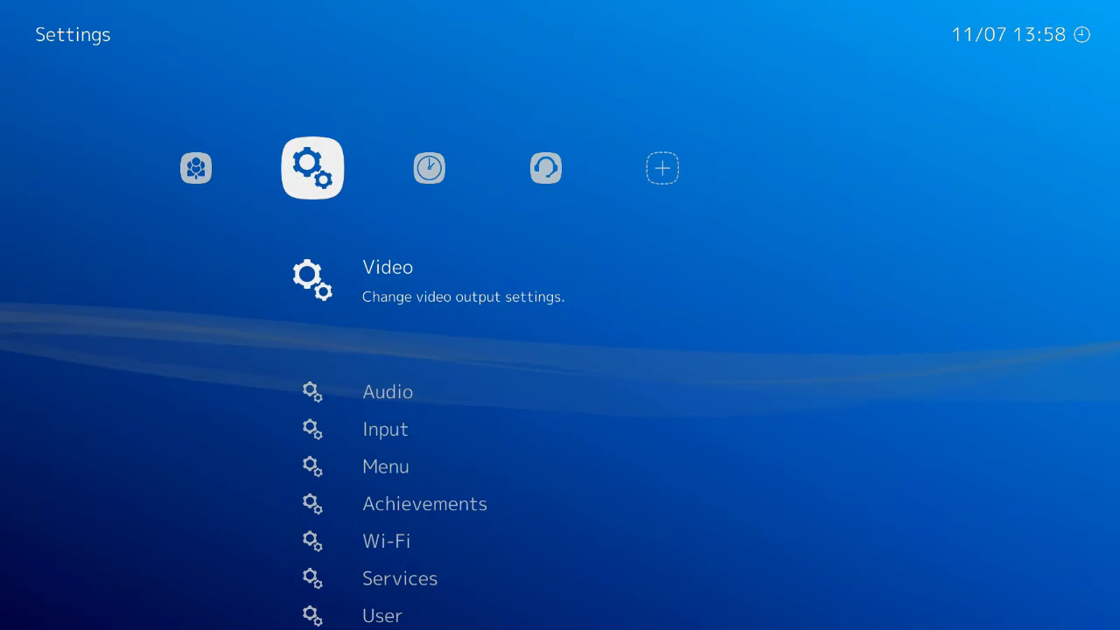
key("Right")
key("Right")
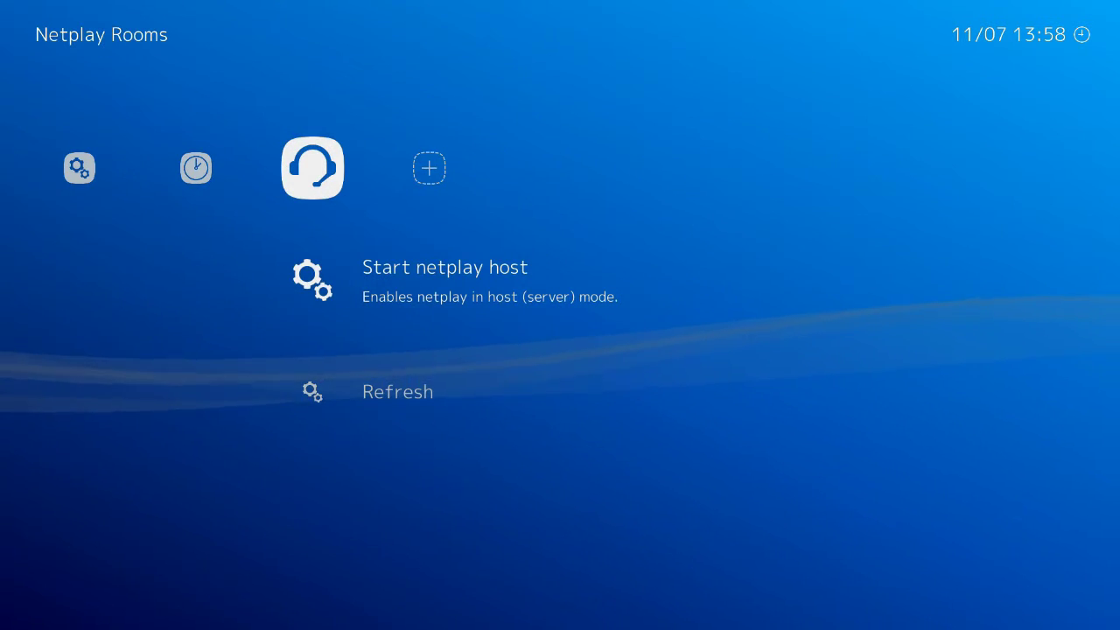
key("Left")
key("Left")
key("Left")
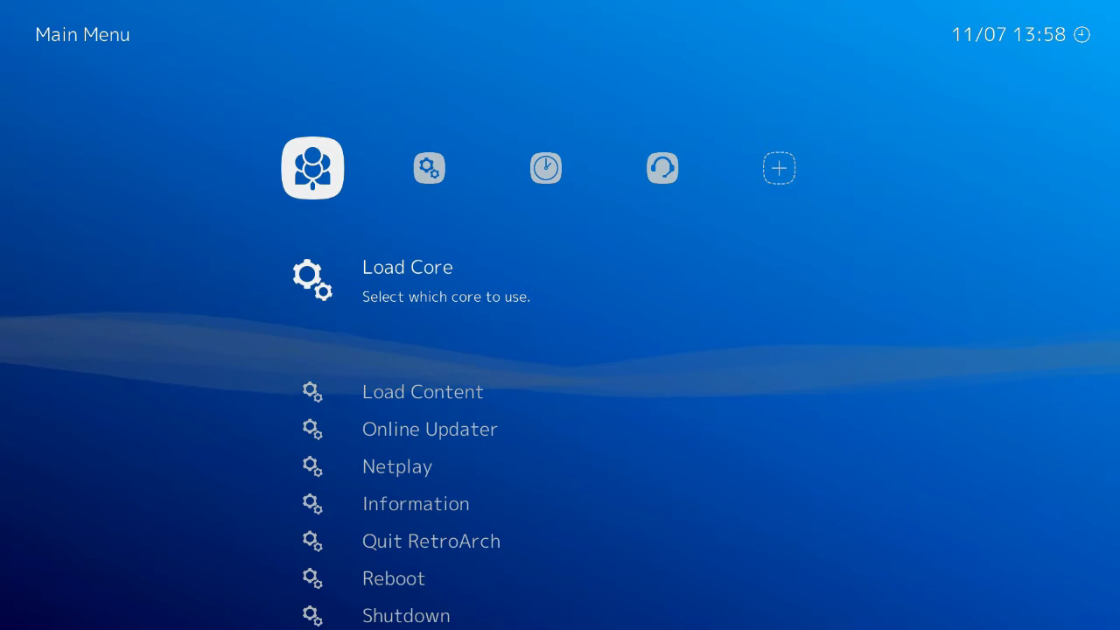
key("Down")
key("Up")
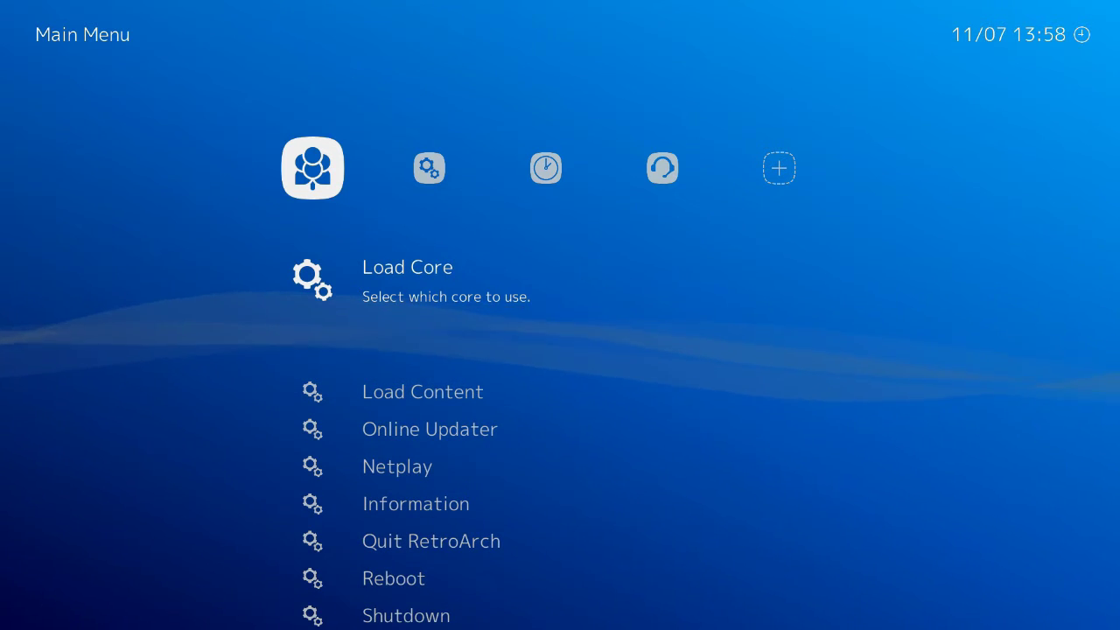
- Open the TRANSCEND folder in the content start directory and load the Sonic the Hedgehog (USA, Europe).zip archive
key("Down")
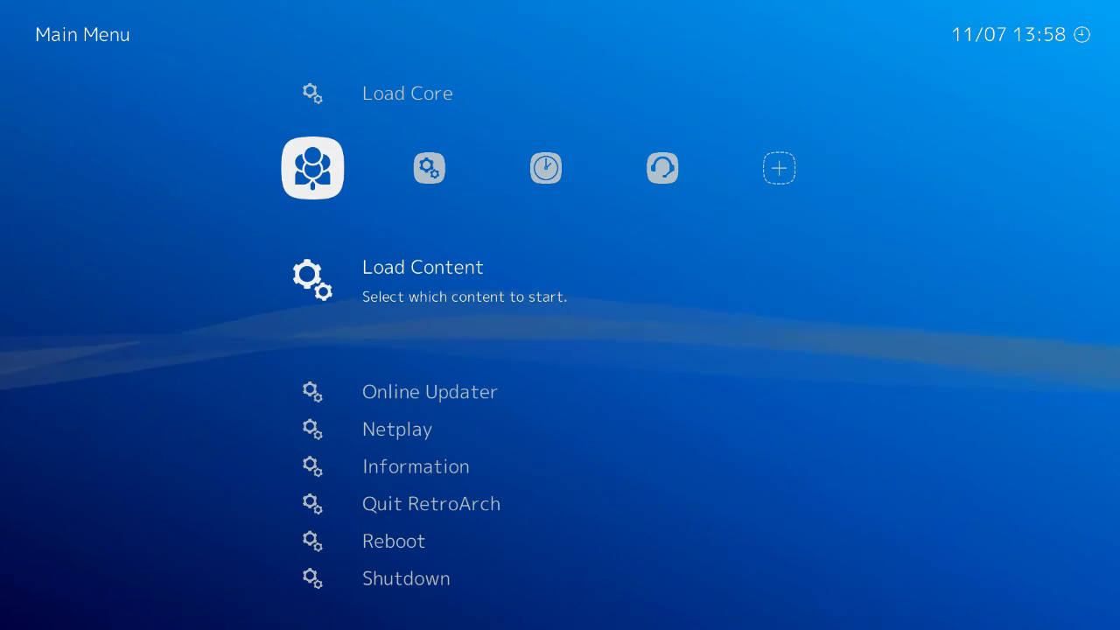
key("Return")
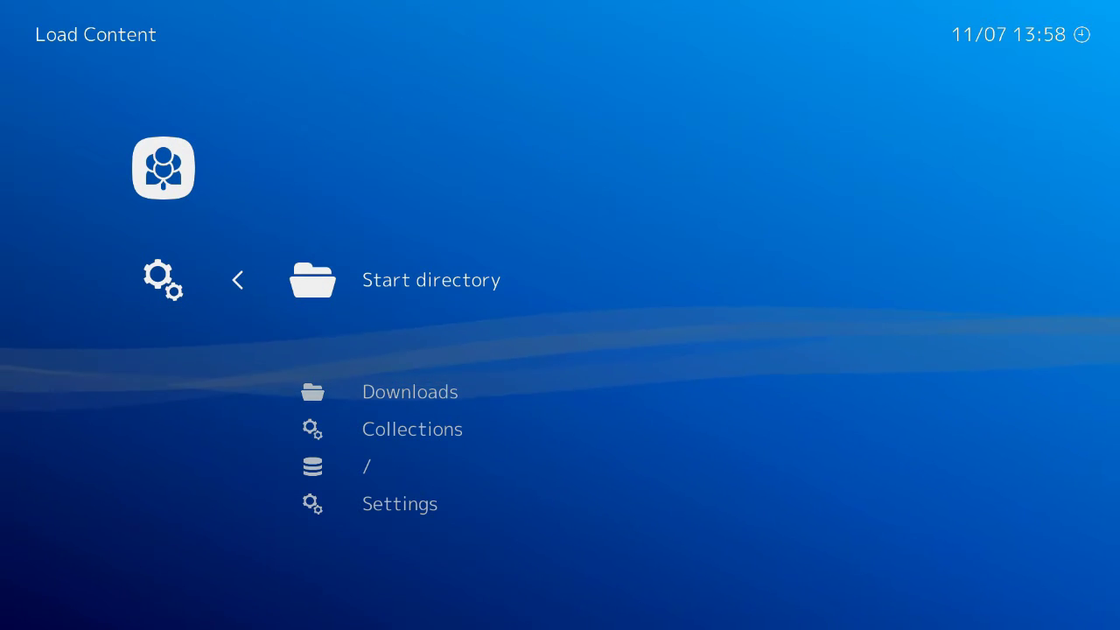
key("Return")
key("Down")
key("Down")
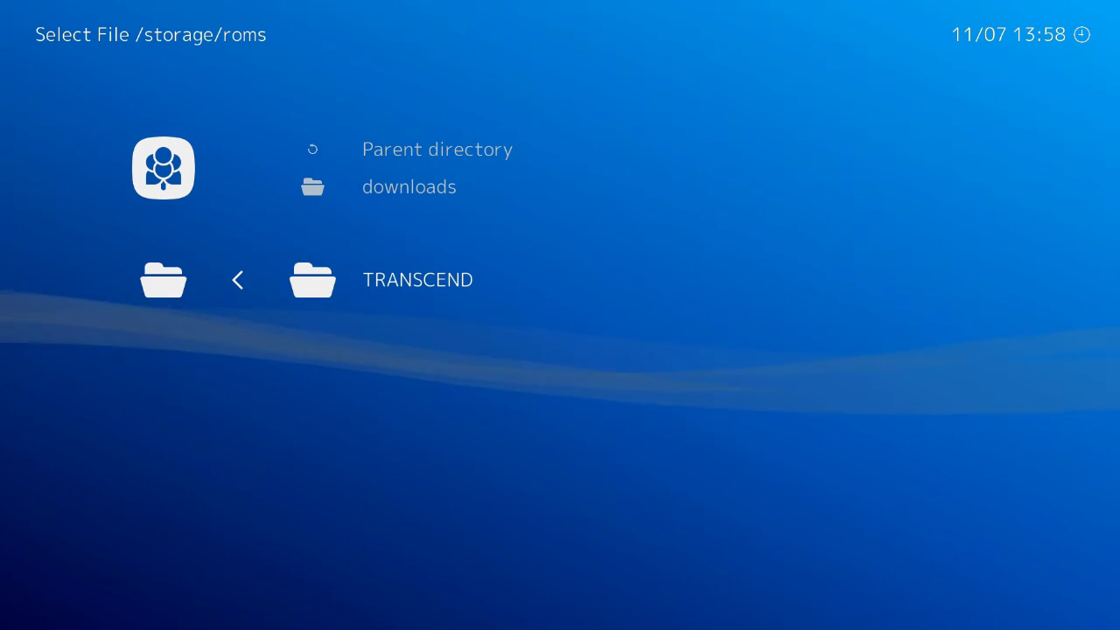
key("Return")
key("Down")
key("Down")
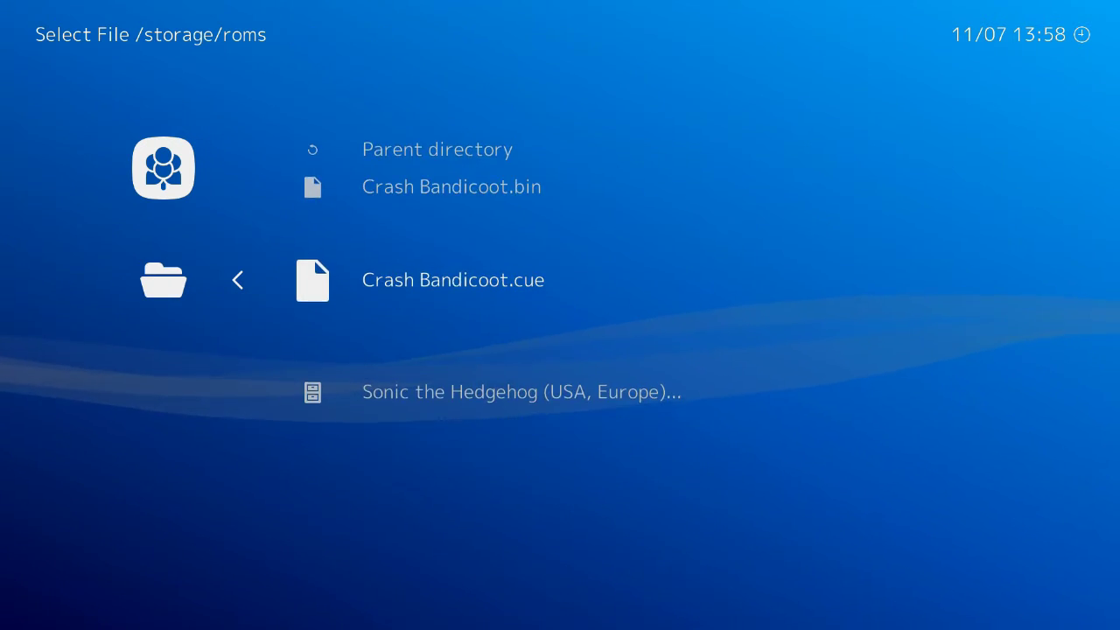
key("Return")
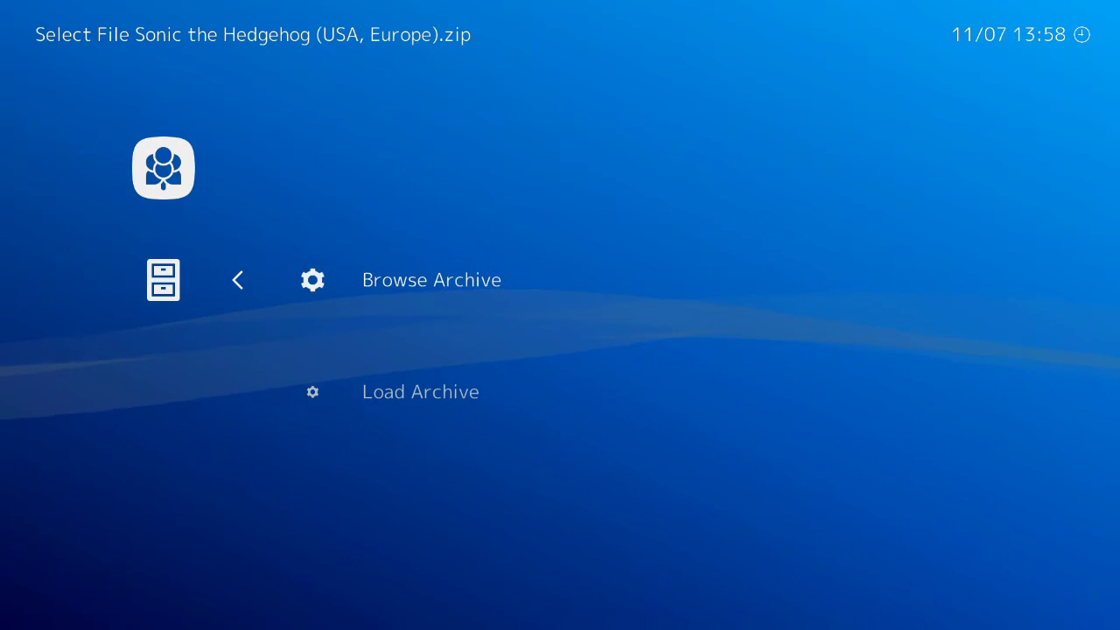
key("Down")
key("Return")
- Look through the suggested cores for the Sonic archive, from the Amiga entries to the Sega ones
key("Down")
key("Down")
key("Down")
key("Down")
key("Down")
key("Down")
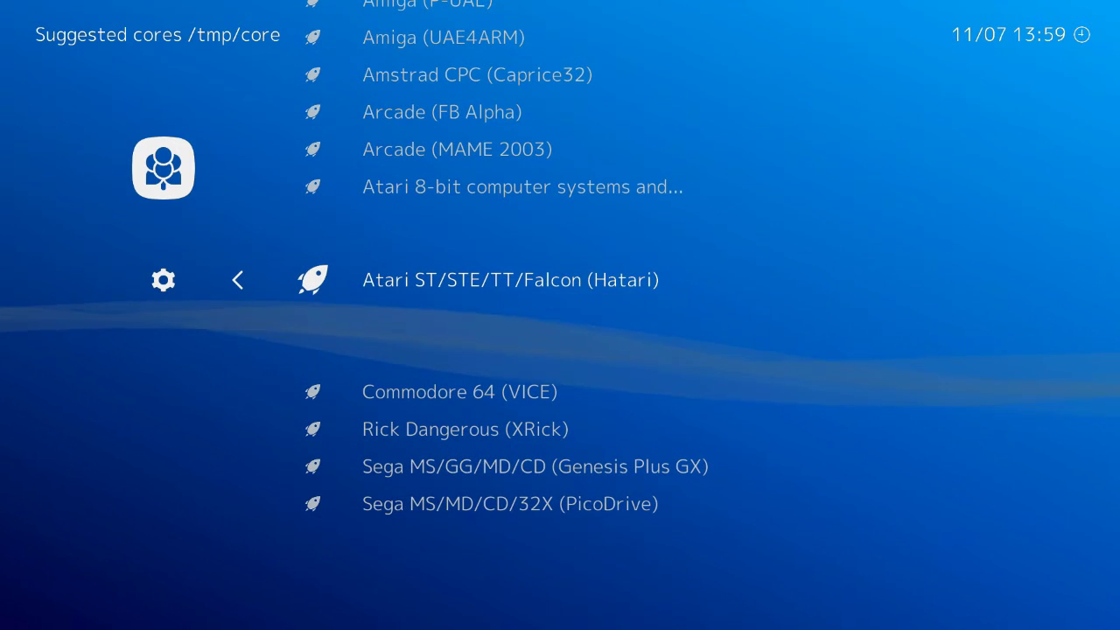
key("Up")
key("Up")
key("Up")
key("Down")
key("Down")
key("Down")
key("Down")
key("Down")
key("Down")
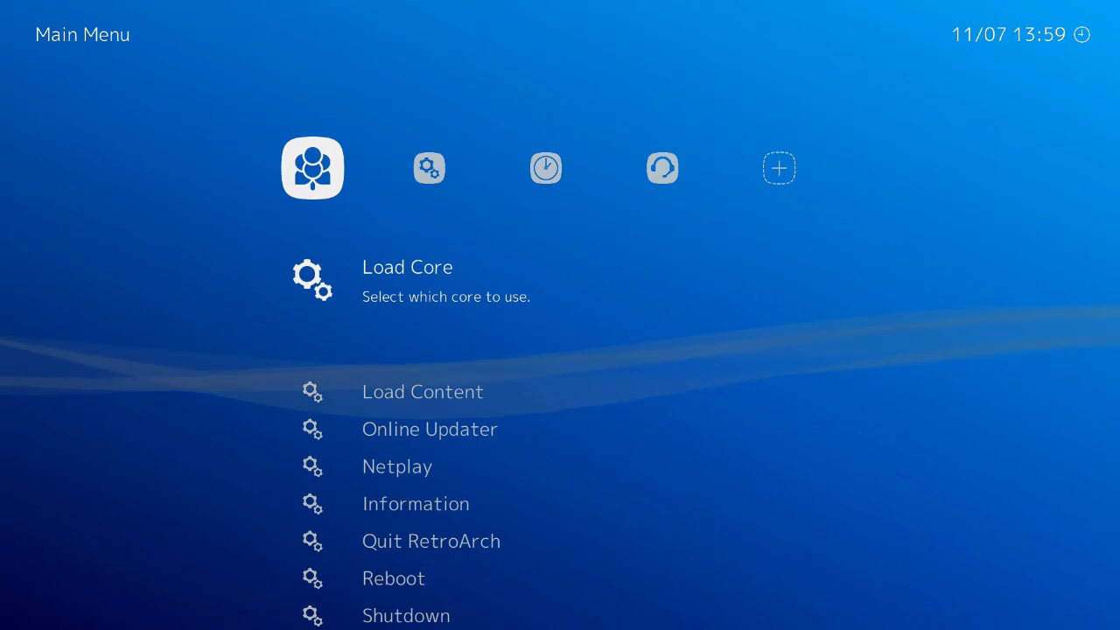
- View the Online Updater options and return to the Main Menu
key("Down")
key("Down")
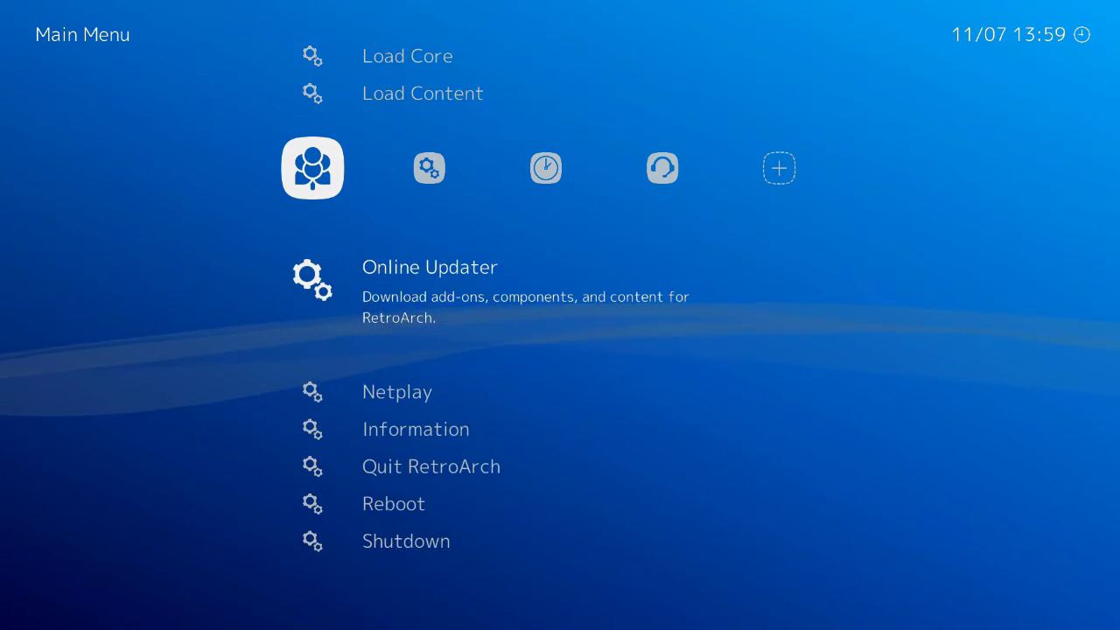
key("Down")
key("Down")
key("Up")
key("Up")
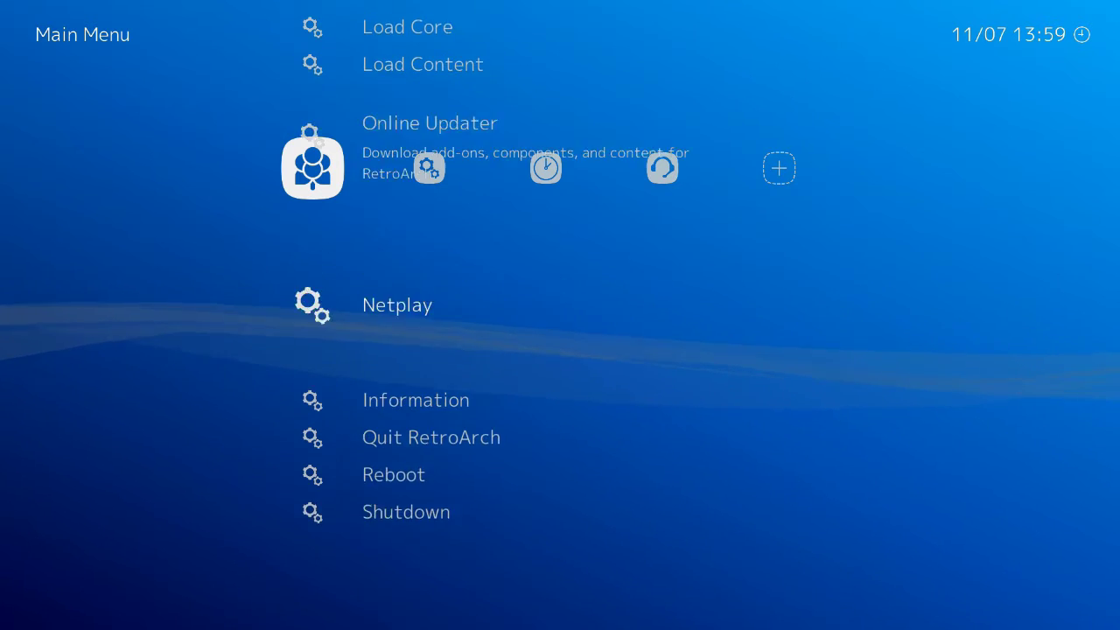
key("Up")
key("Down")
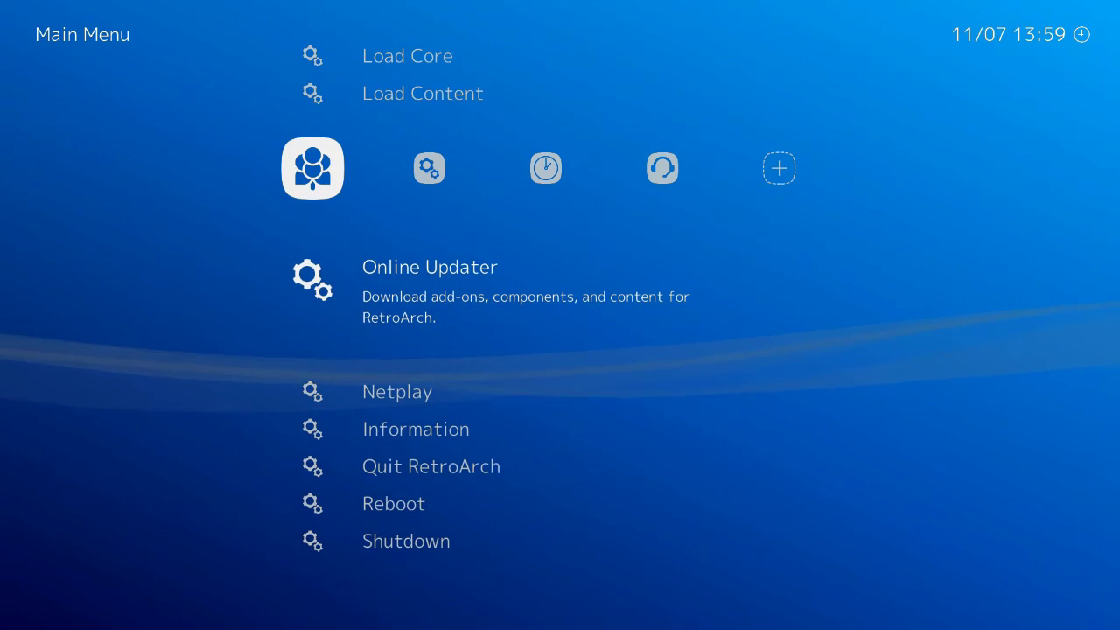
key("Return")
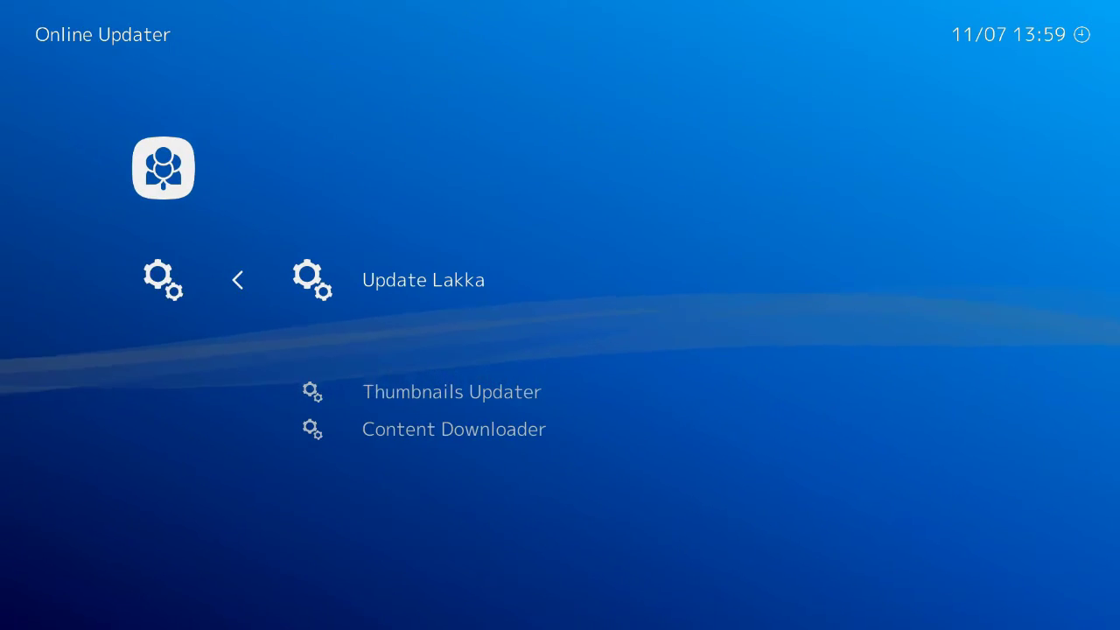
key("BackSpace")
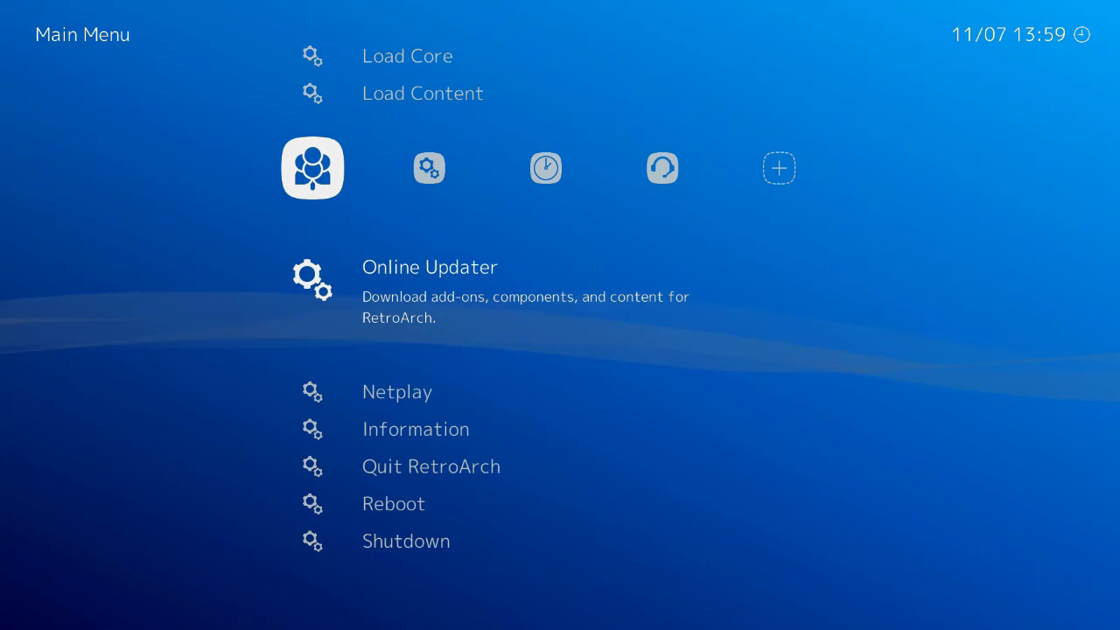
- Open Input User 1 Binds in the Input settings
key("Right")
key("Right")
key("Left")
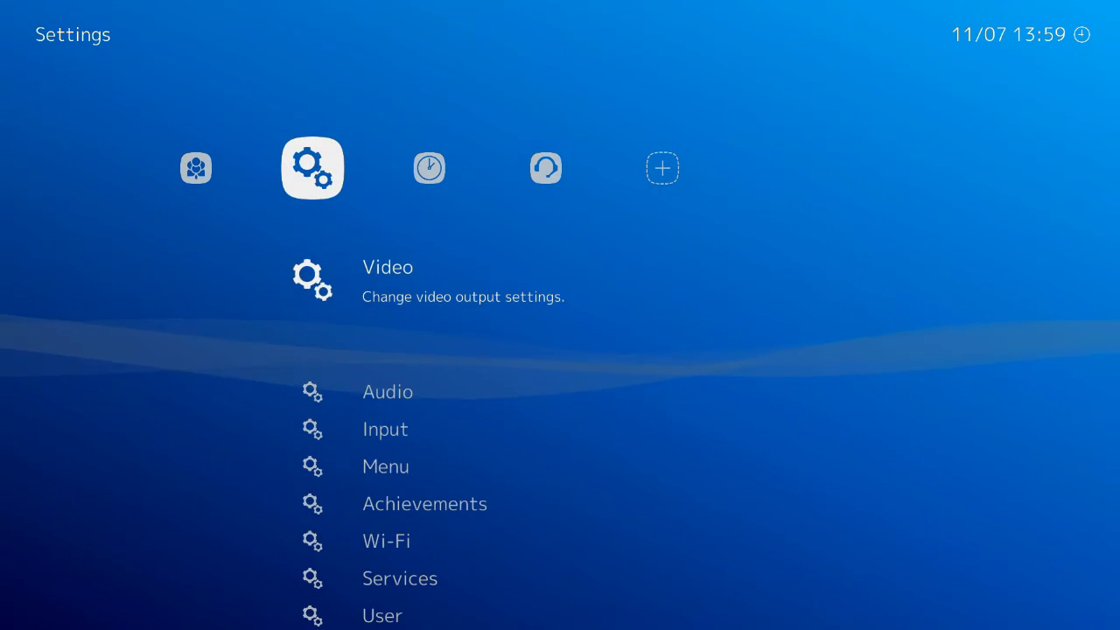
key("Down")
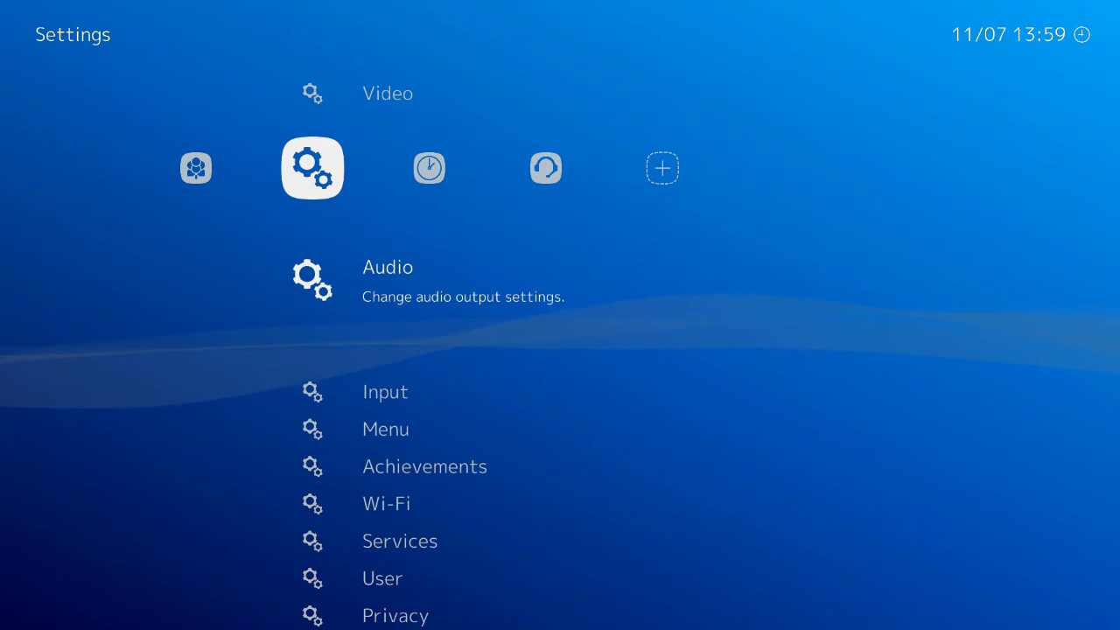
key("Down")
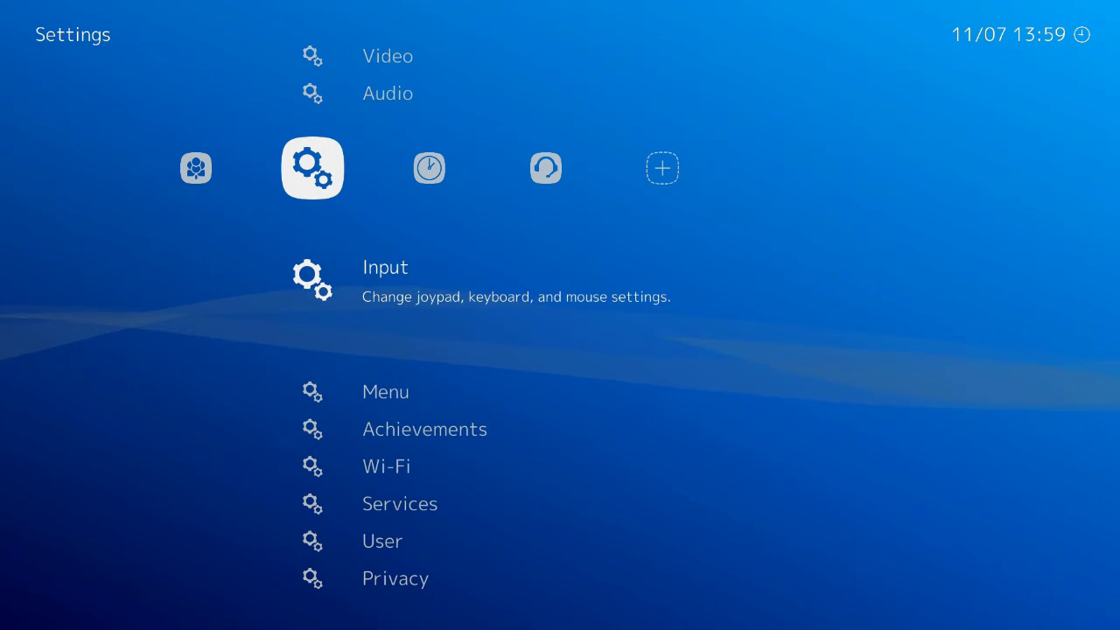
key("Return")
key("Down")
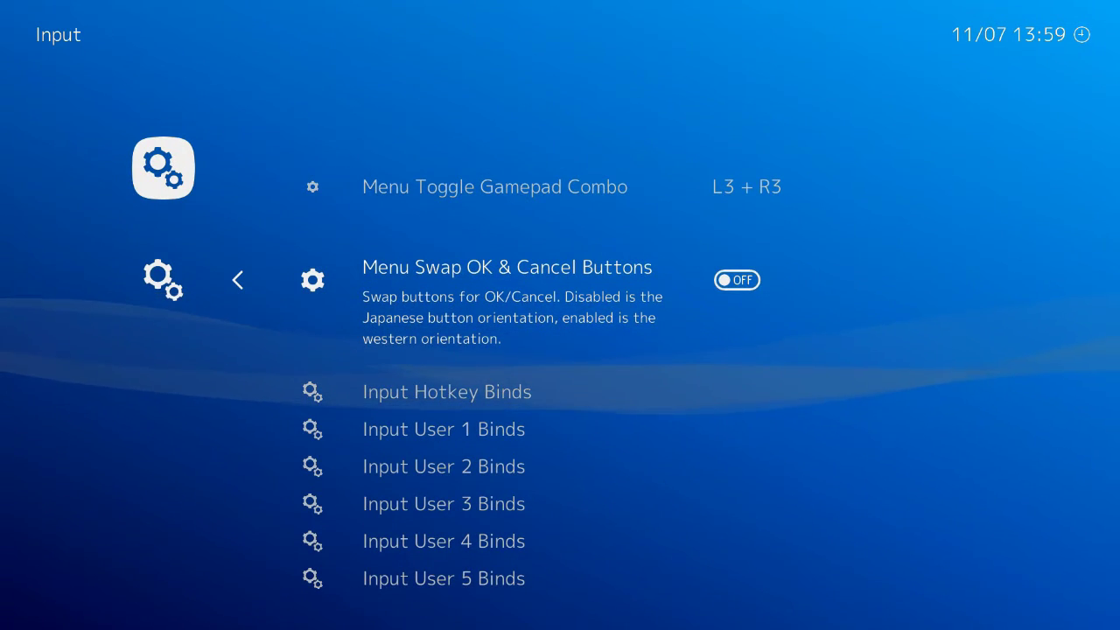
key("Down")
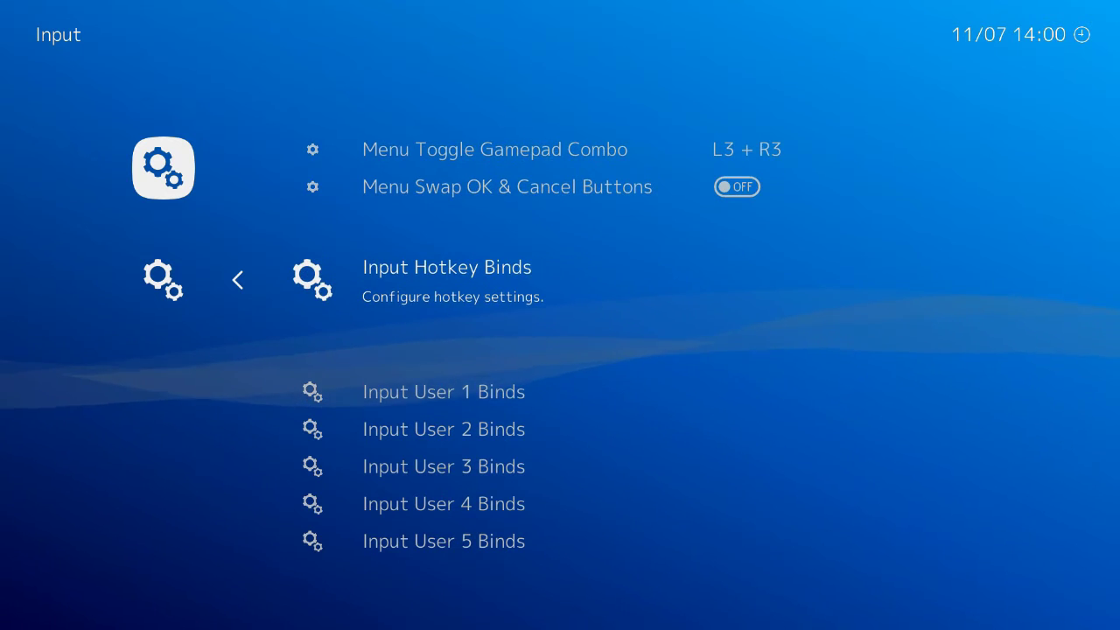
key("Down")
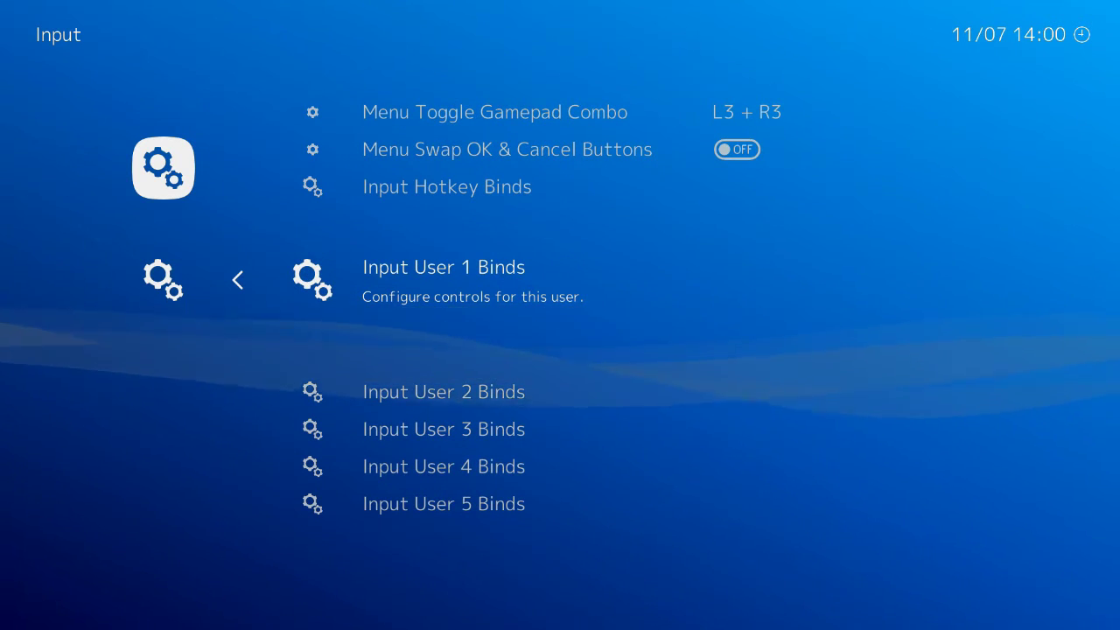
key("Return")
- Examine the User 1 button bindings through the shoulder and trigger buttons, check Bind All, and return to the Settings categories
key("Down")
key("Down")
key("Down")
key("Down")
key("Down")
key("Down")
key("Down")
key("Down")
key("Down")
key("Down")
key("Down")
key("Down")
key("Down")
key("Down")
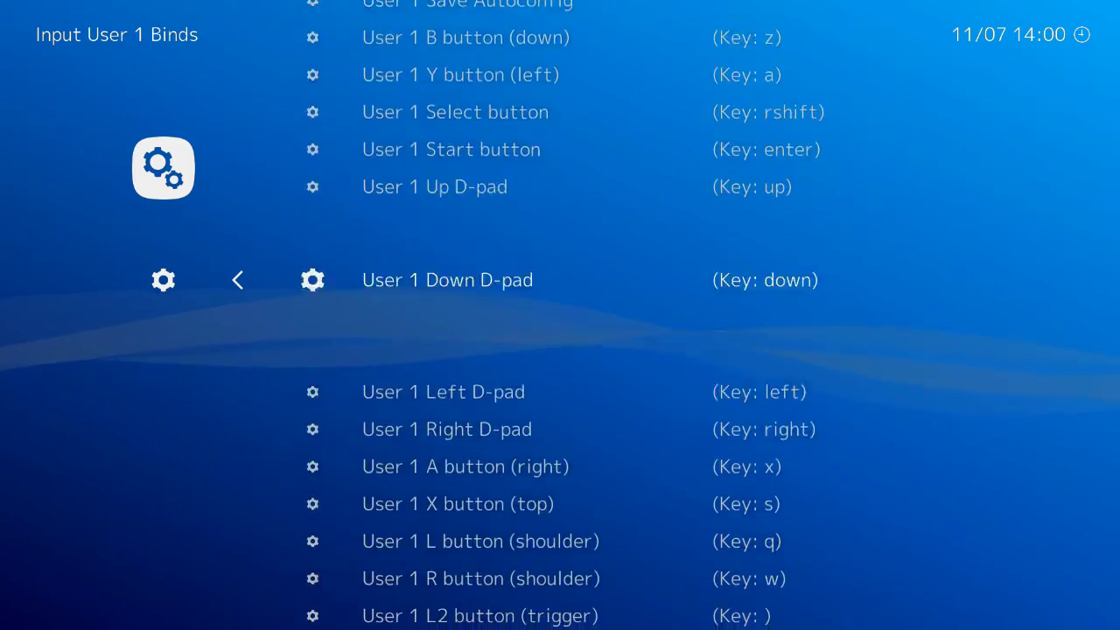
key("Down")
key("Down")
key("Down")
key("Down")
key("Down")
key("Up")
key("Up")
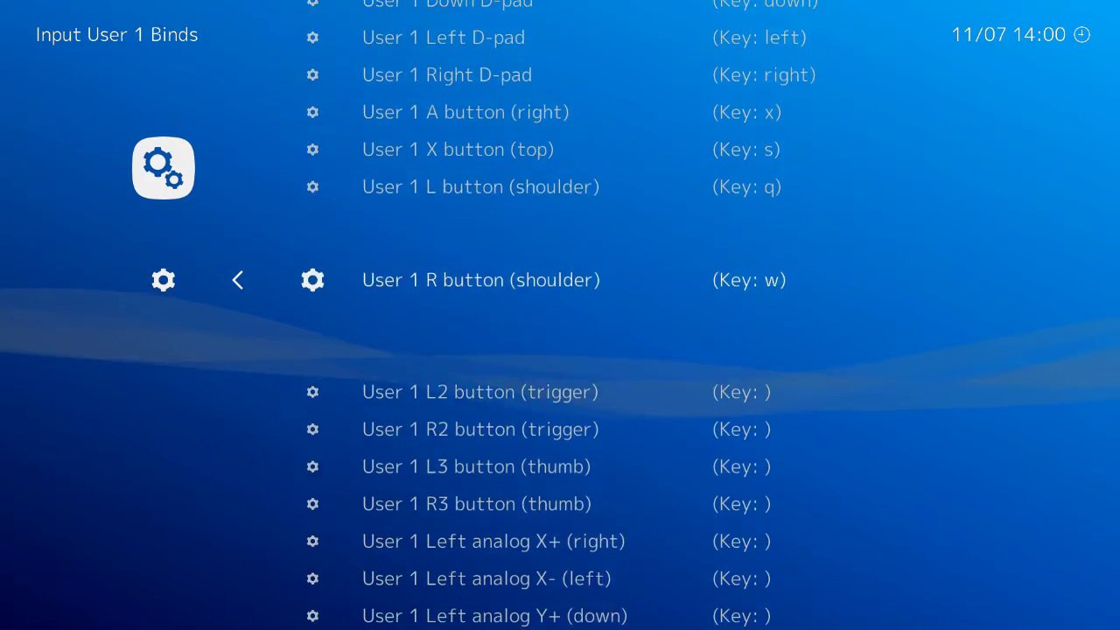
key("Up")
key("Up")
key("Up")
key("Up")
key("Up")
key("Up")
key("Up")
key("Up")
key("Up")
key("Up")
key("Up")
key("Up")
key("Up")
key("Up")
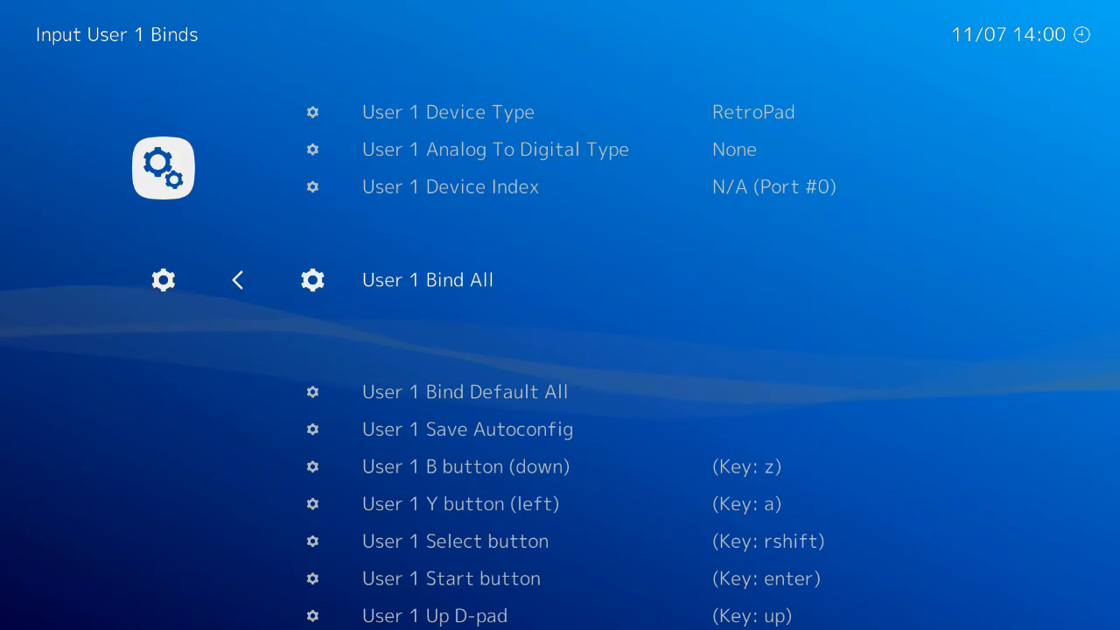
key("BackSpace")
key("BackSpace")
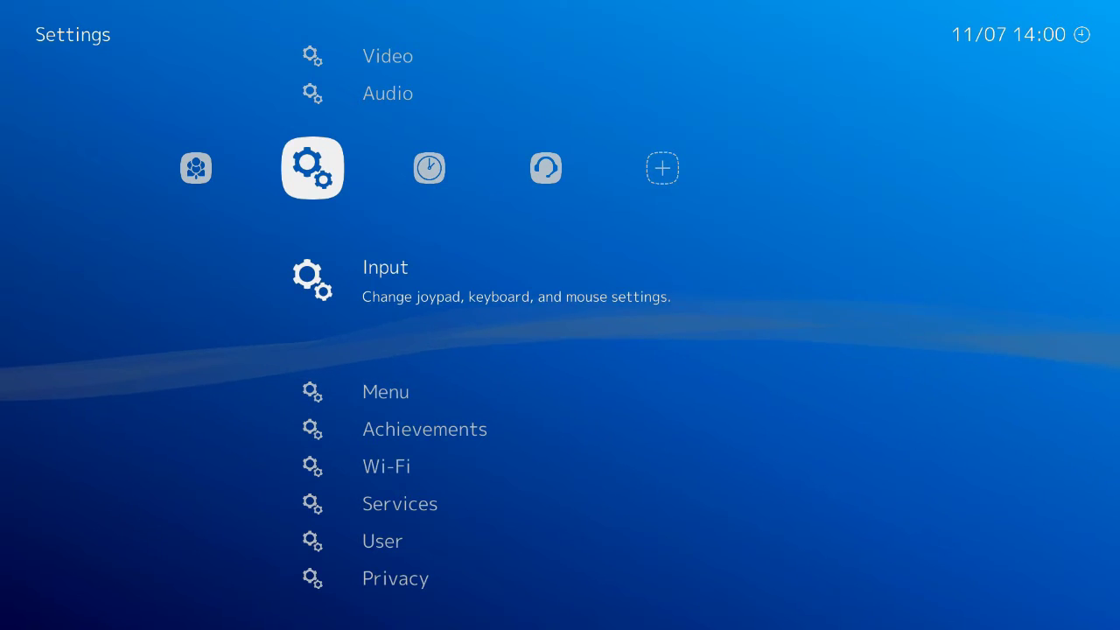
- Look through the Main Menu entries from Load Core to Information
key("Left")
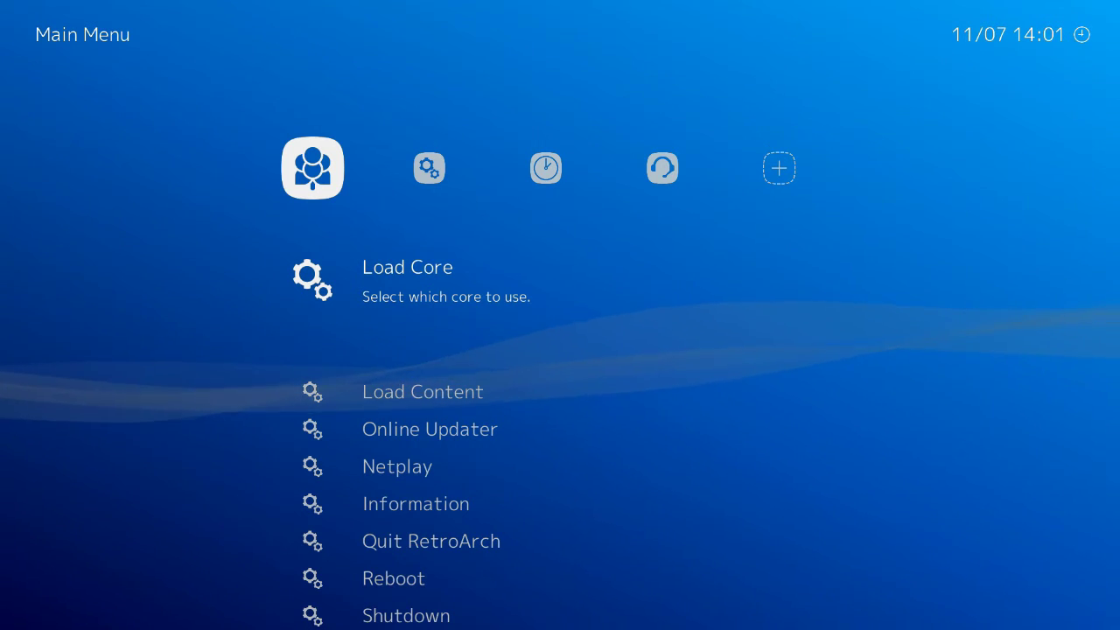
key("Down")
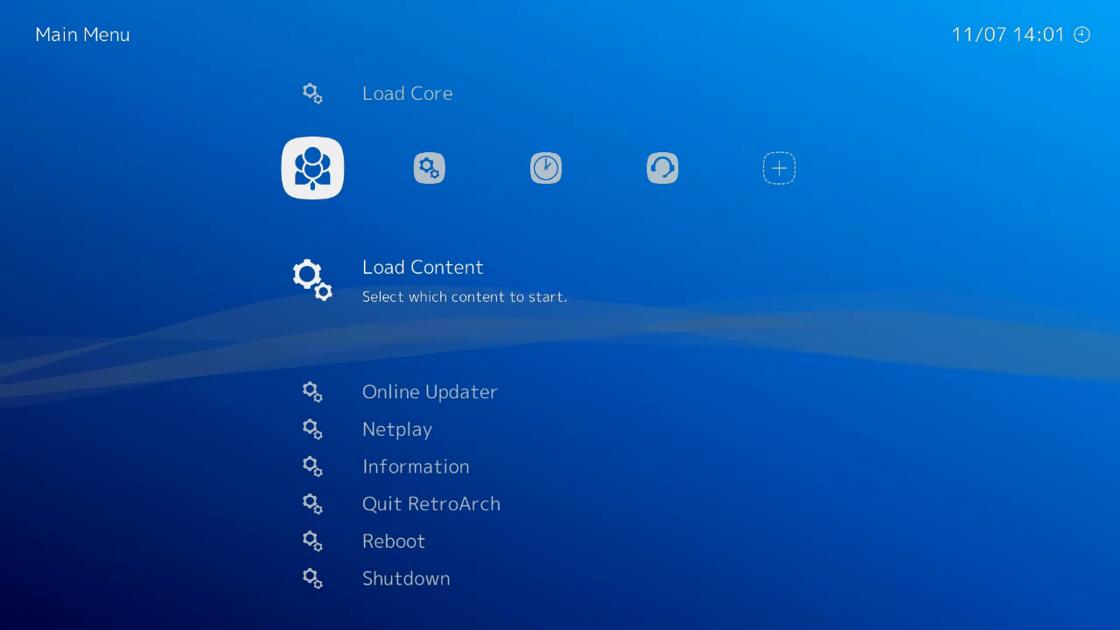
key("Down")
key("Down")
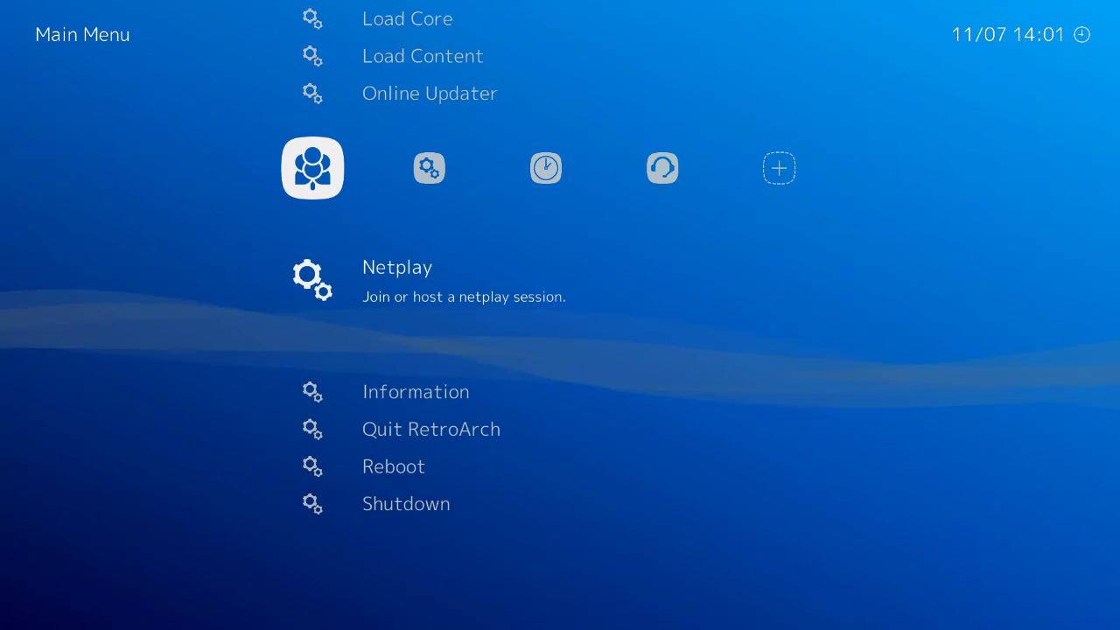
key("Up")
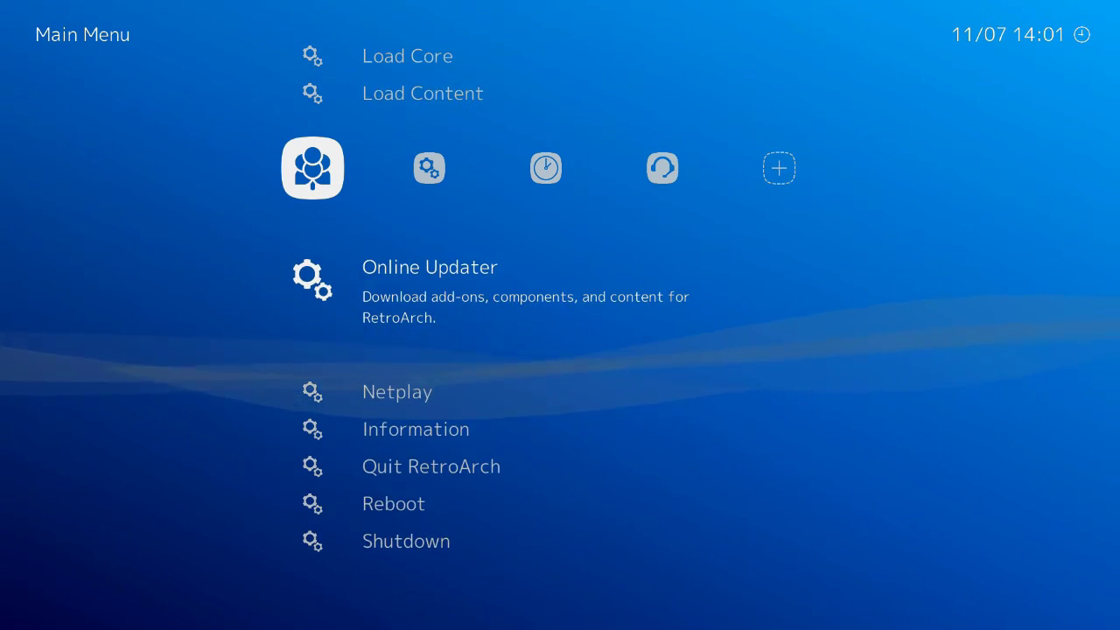
key("Down")
key("Down")
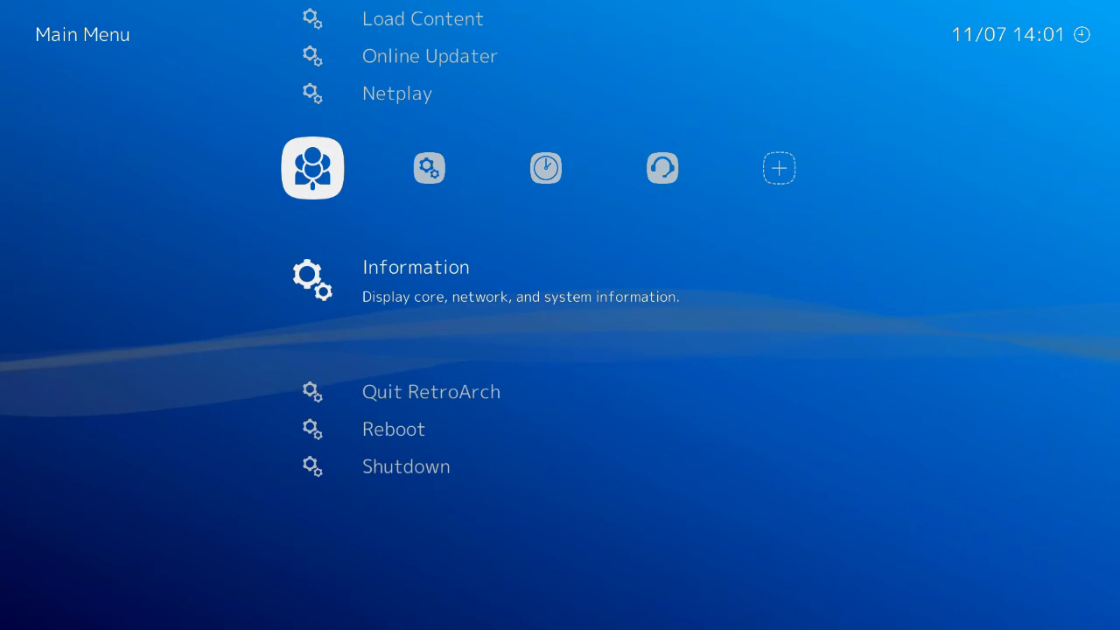
- Open the Wi-Fi settings to scan for wireless networks
key("Right")
key("Right")
key("Left")
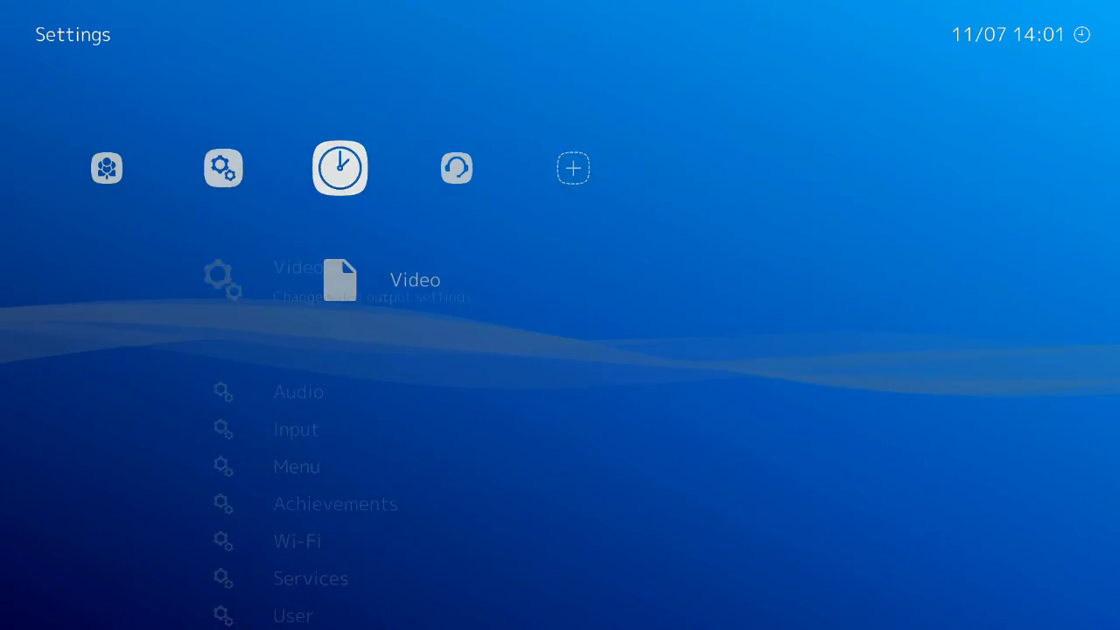
key("Down")
key("Down")
key("Down")
key("Down")
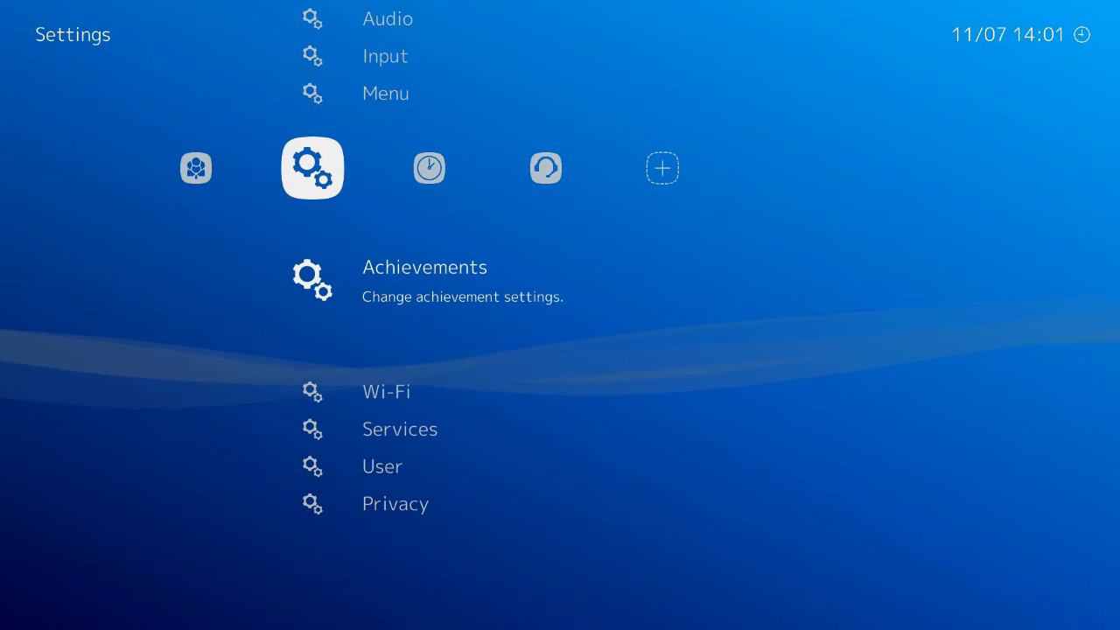
key("Left")
key("Right")
key("Down")
key("Down")
key("Down")
key("Down")
key("Down")
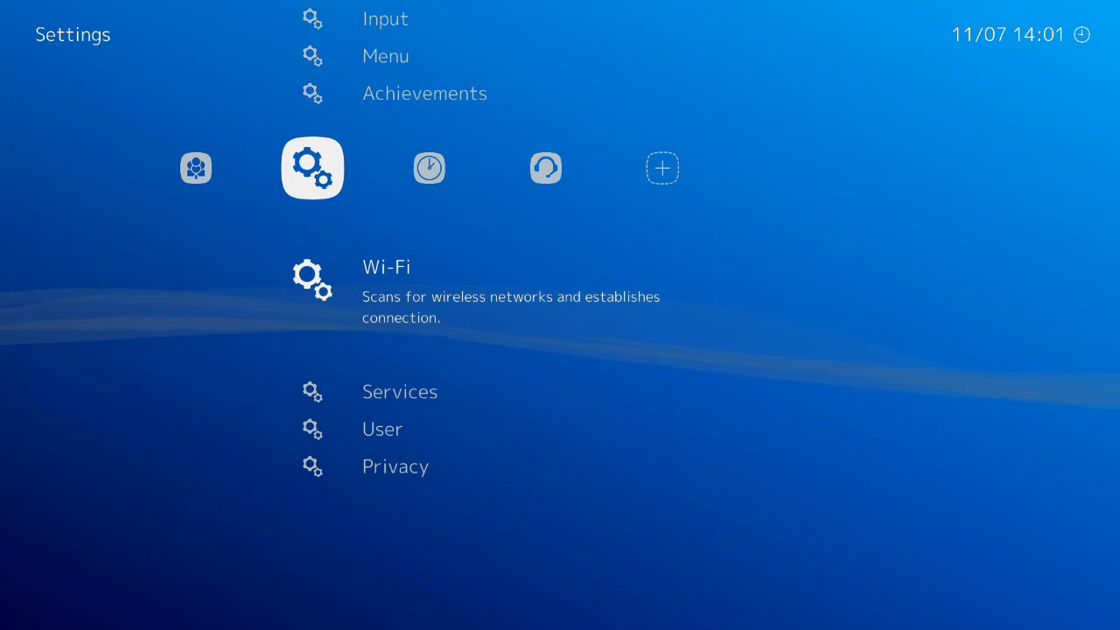
key("Return")
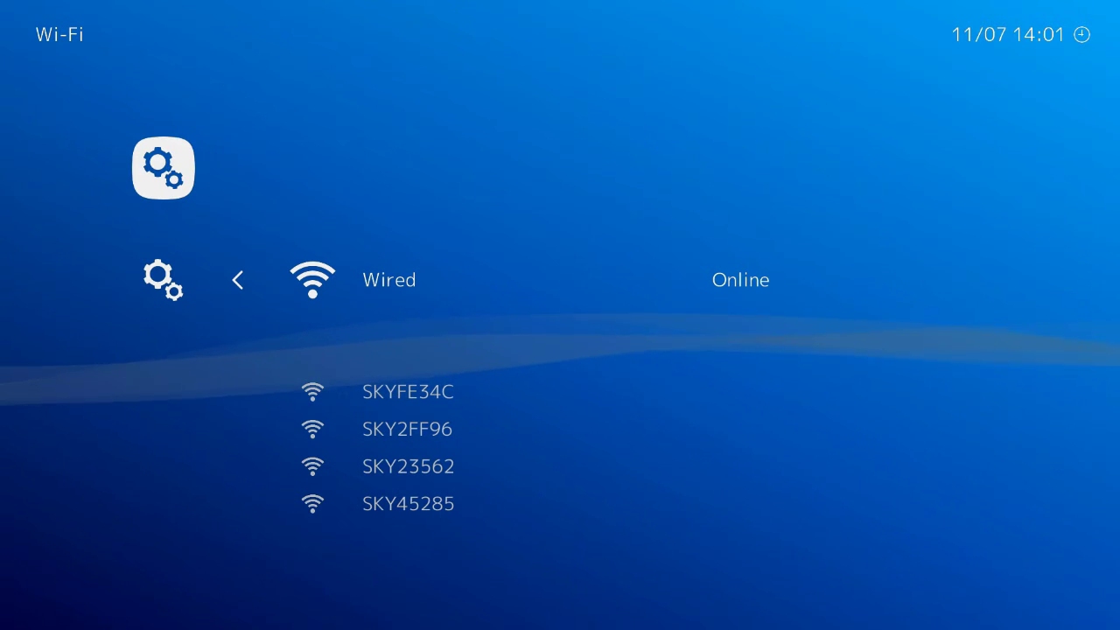
- View the passphrase entry for the first listed wireless network, cancel it, and return to the Settings categories
key("Down")
key("Down")
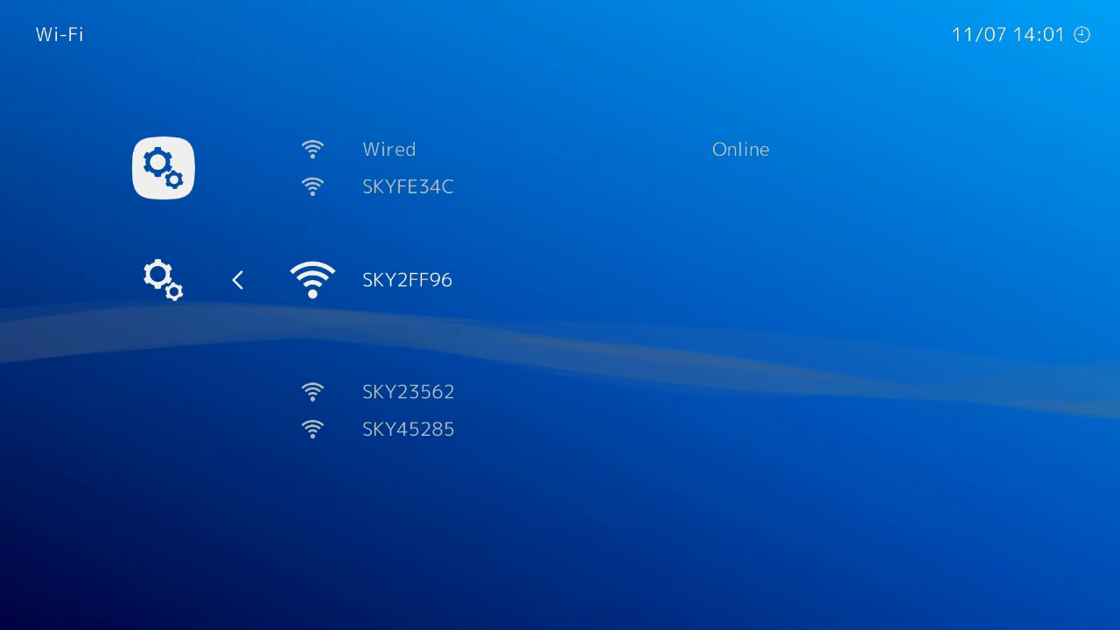
key("Up")
key("Return")
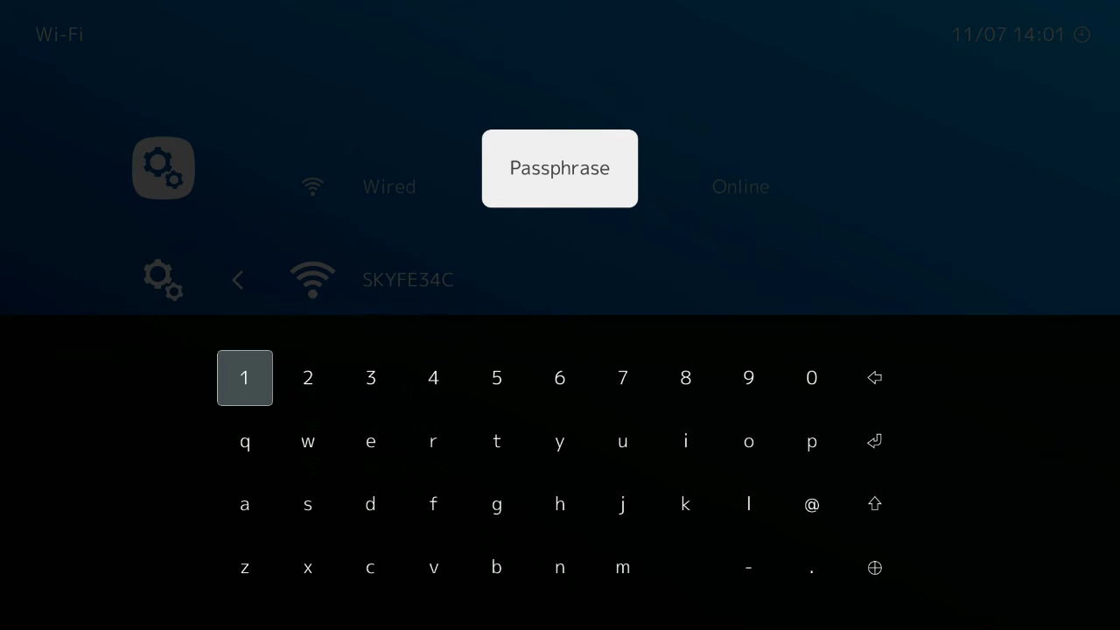
key("Escape")
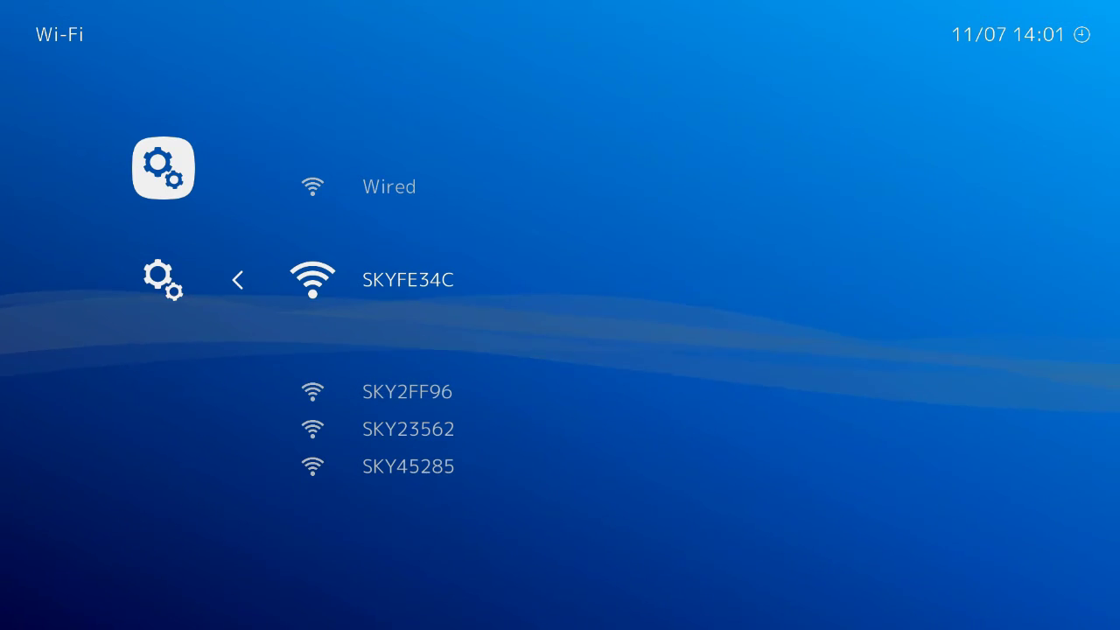
key("BackSpace")
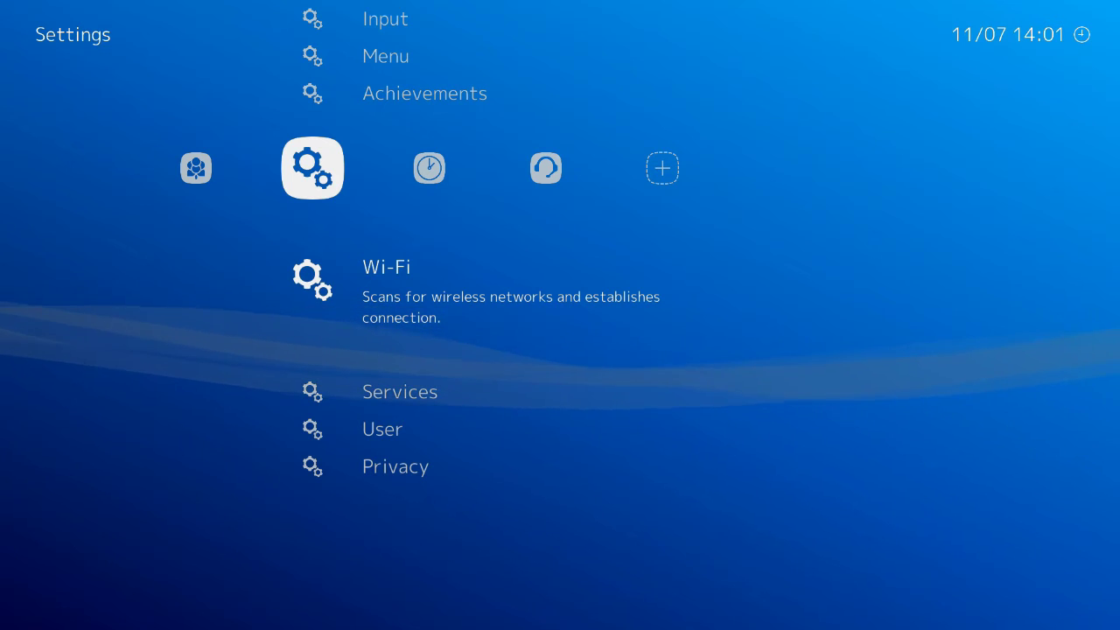
- Open the core list from the Main Menu and look through the cores from 2048 to Game Boy / Game Boy Color (Gambatte)
key("Left")
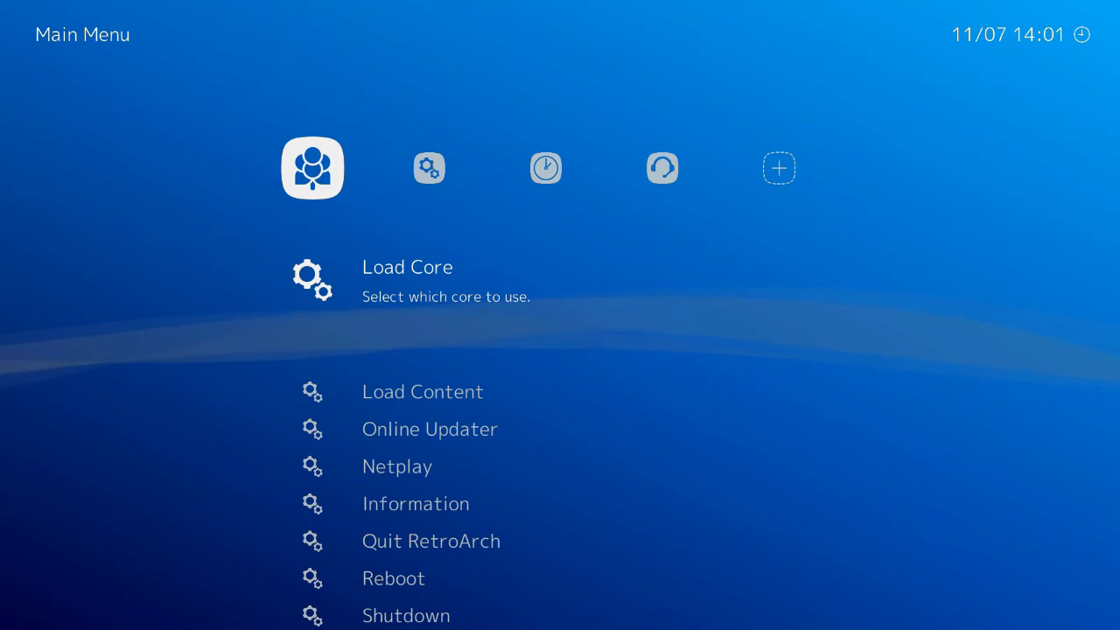
key("Return")
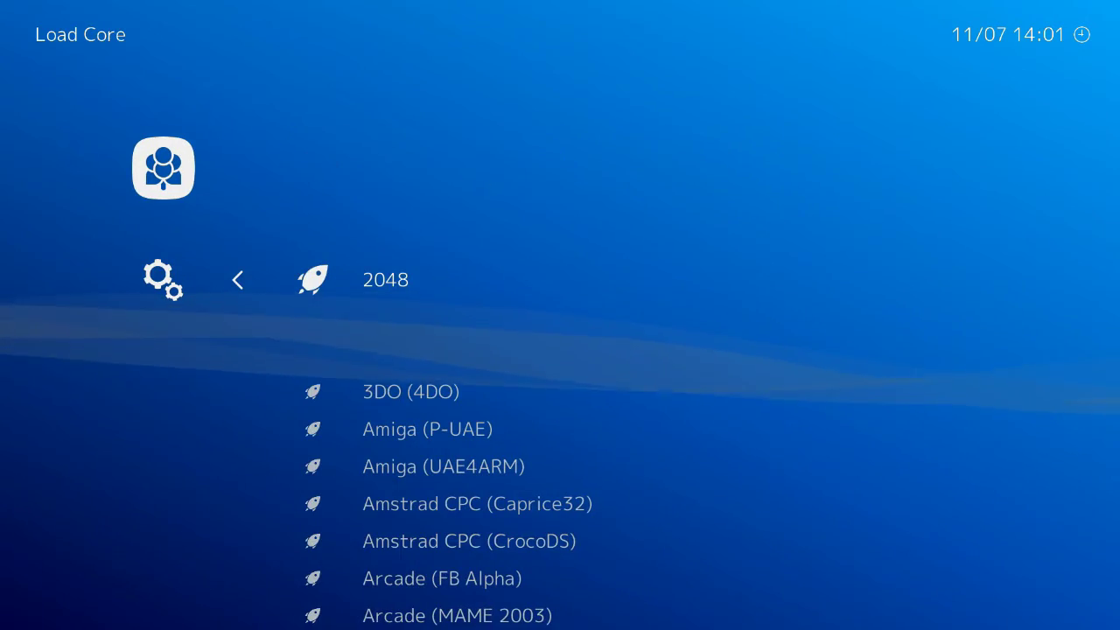
key("Down")
key("Down")
key("Down")
key("Down")
key("Down")
key("Down")
key("Down")
key("Down")
key("Down")
key("Down")
key("Down")
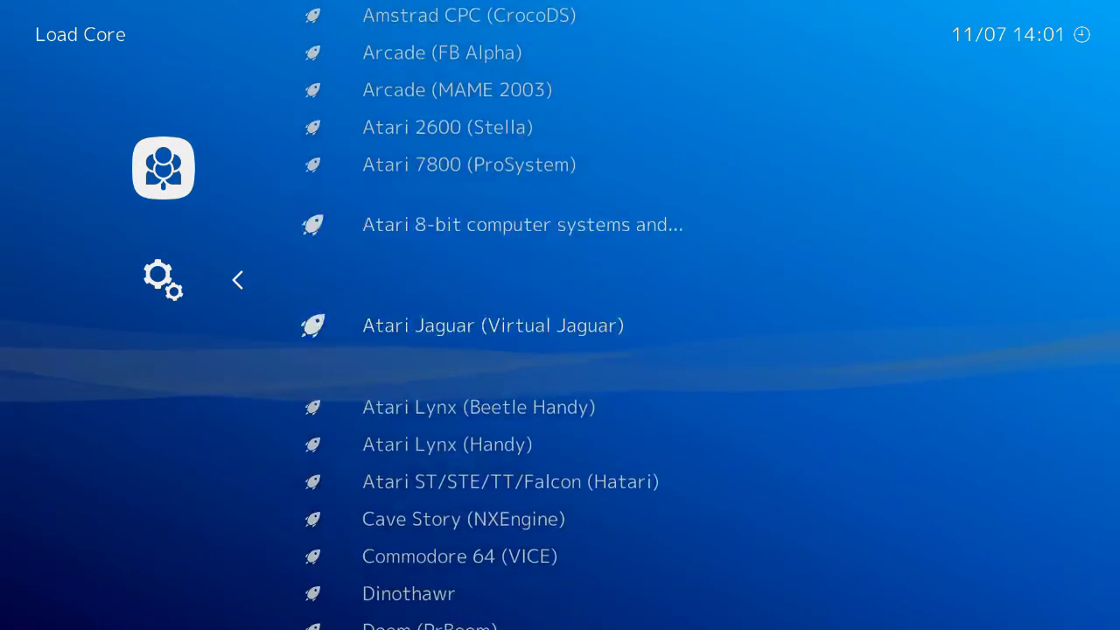
key("Down")
key("Down")
key("Down")
key("Down")
key("Down")
key("Down")
key("Down")
key("Down")
key("Down")
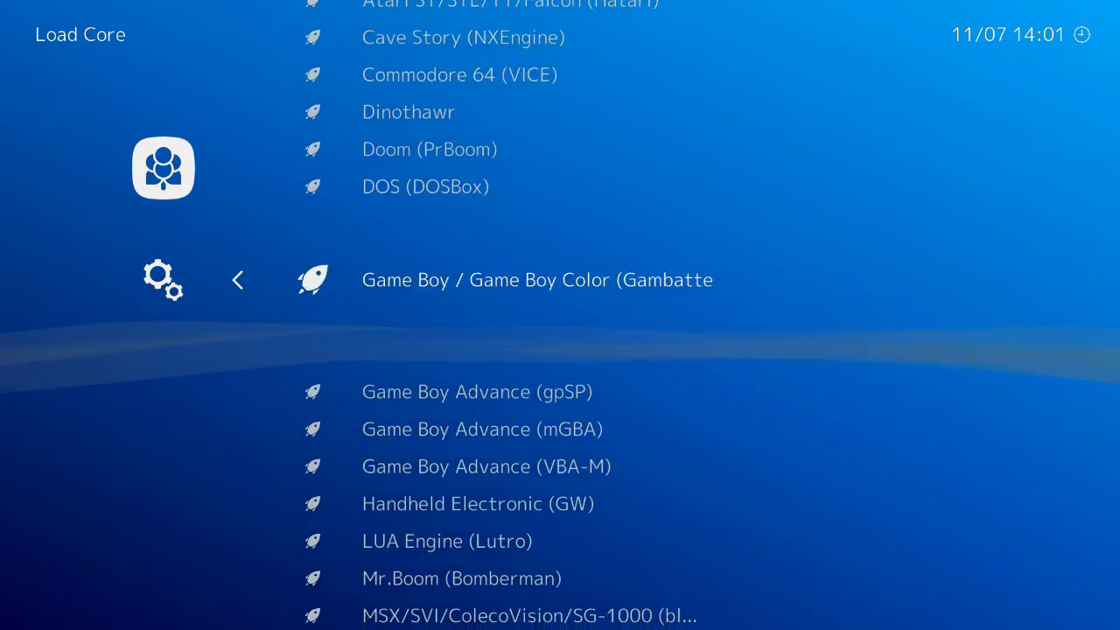
- Look through the Game Boy Advance, Neo Geo Pocket, NES, Nintendo 64 and Nintendo DS cores
key("Down")
key("Down")
key("Down")
key("Down")
key("Down")
key("Down")
key("Down")
key("Down")
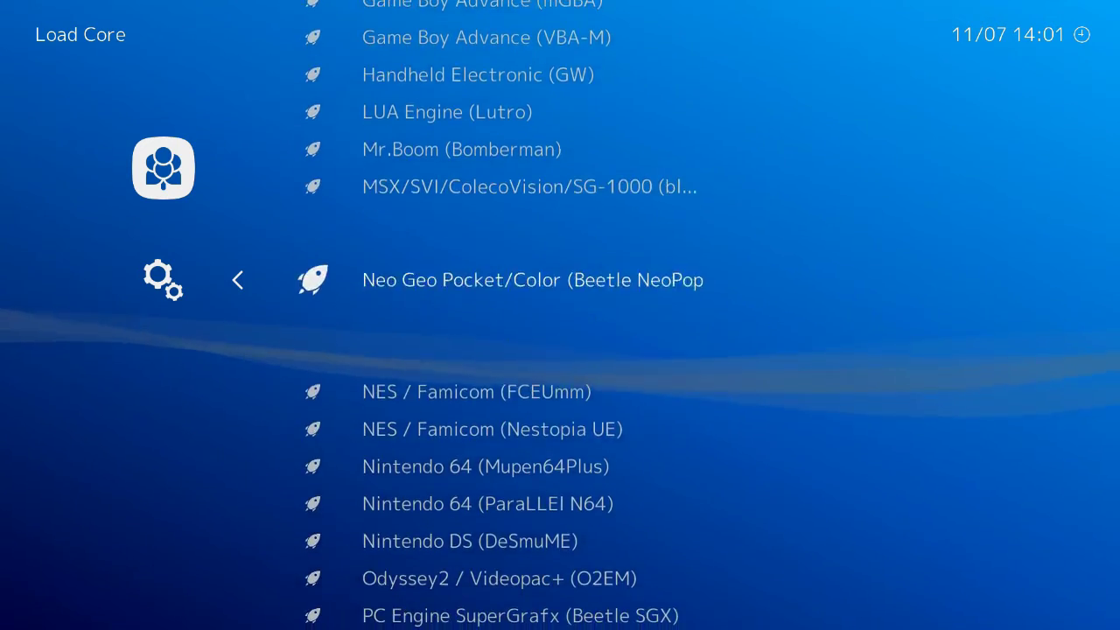
key("Down")
key("Down")
key("Down")
key("Down")
key("Up")
key("Down")
key("Down")
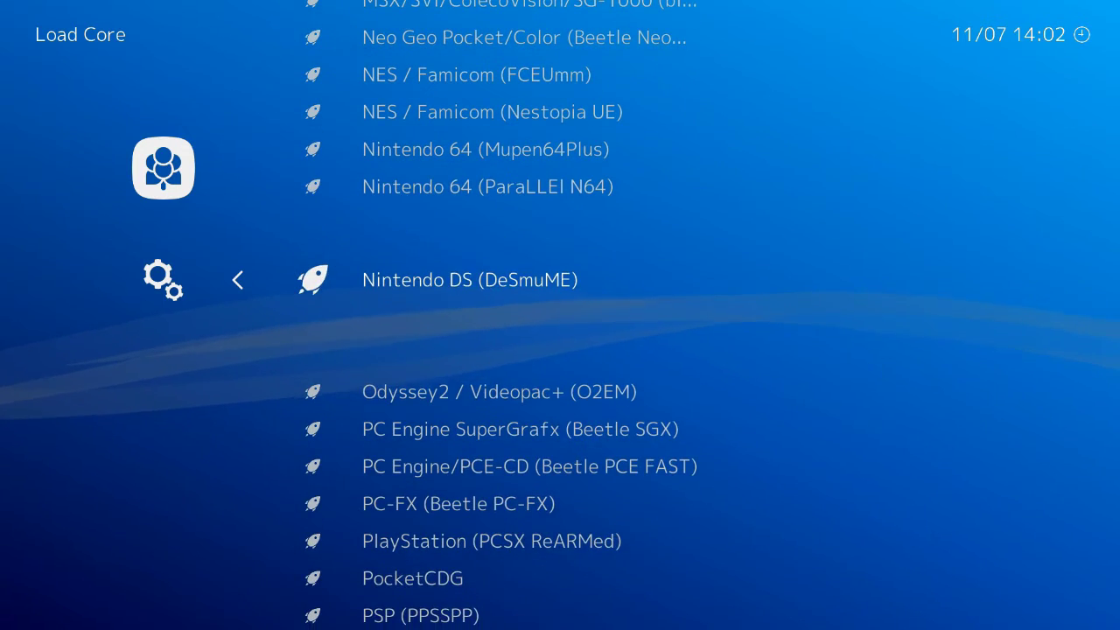
key("Up")
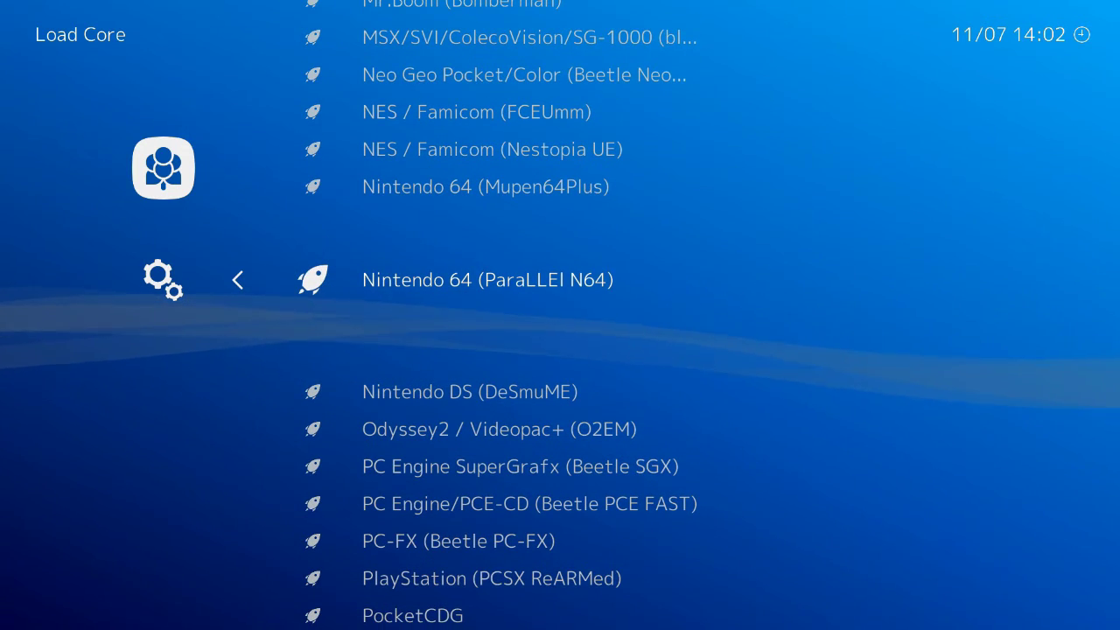
- Examine the cores from Nintendo DS through PlayStation, PSP and ScummVM to the Sega systems
key("Down")
key("Down")
key("Down")
key("Down")
key("Down")
key("Down")
key("Down")
key("Down")
key("Down")
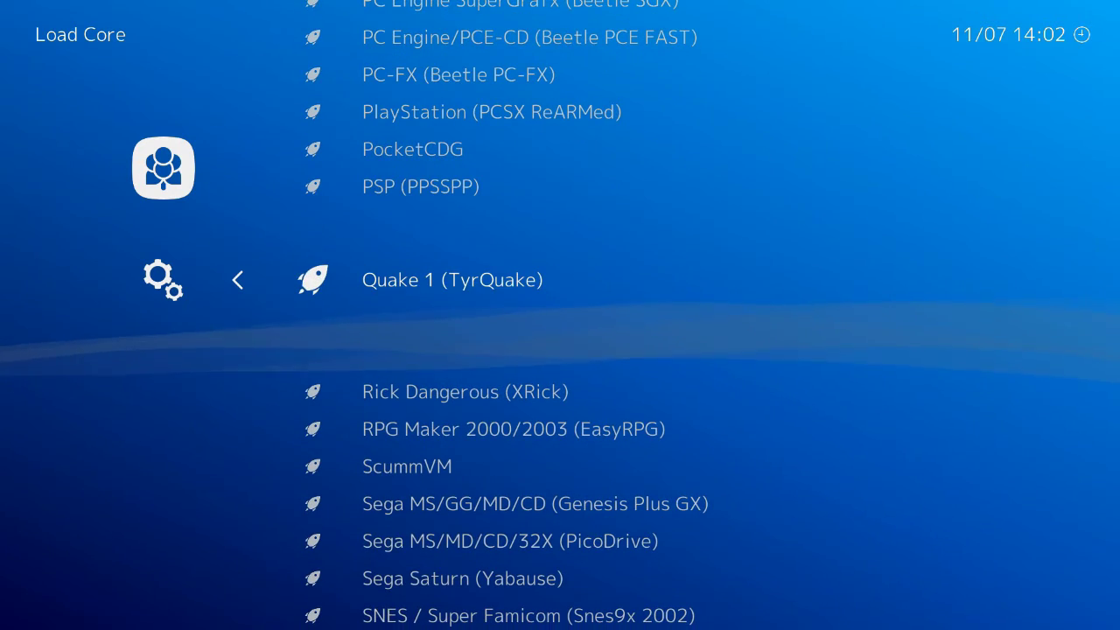
key("Down")
key("Down")
key("Down")
key("Down")
key("Down")
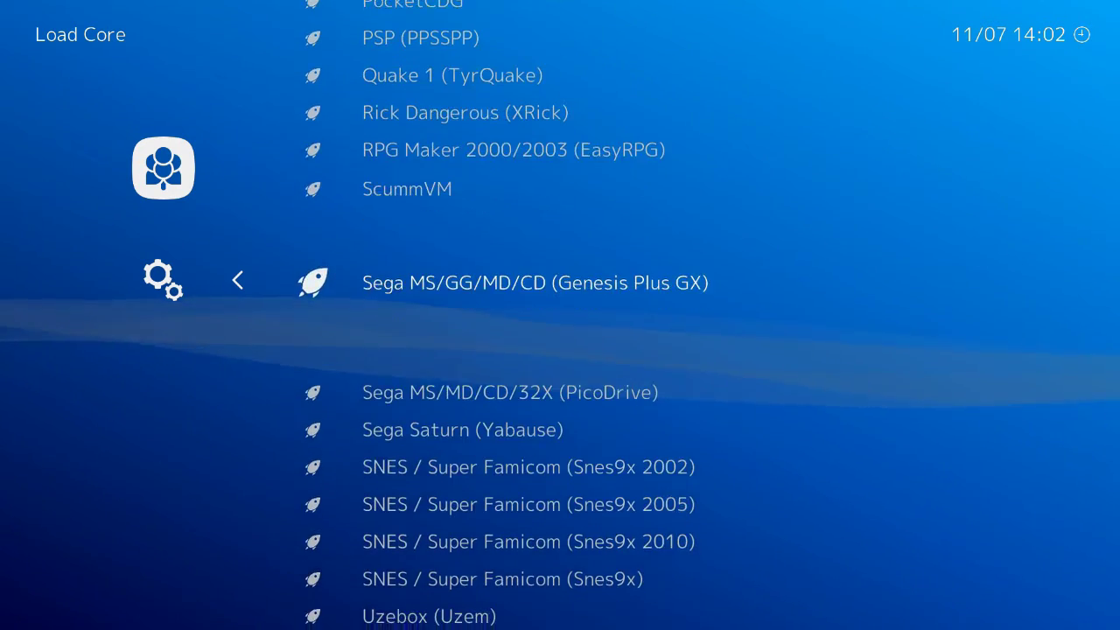
key("Down")
key("Down")
key("Up")
key("Up")
key("Up")
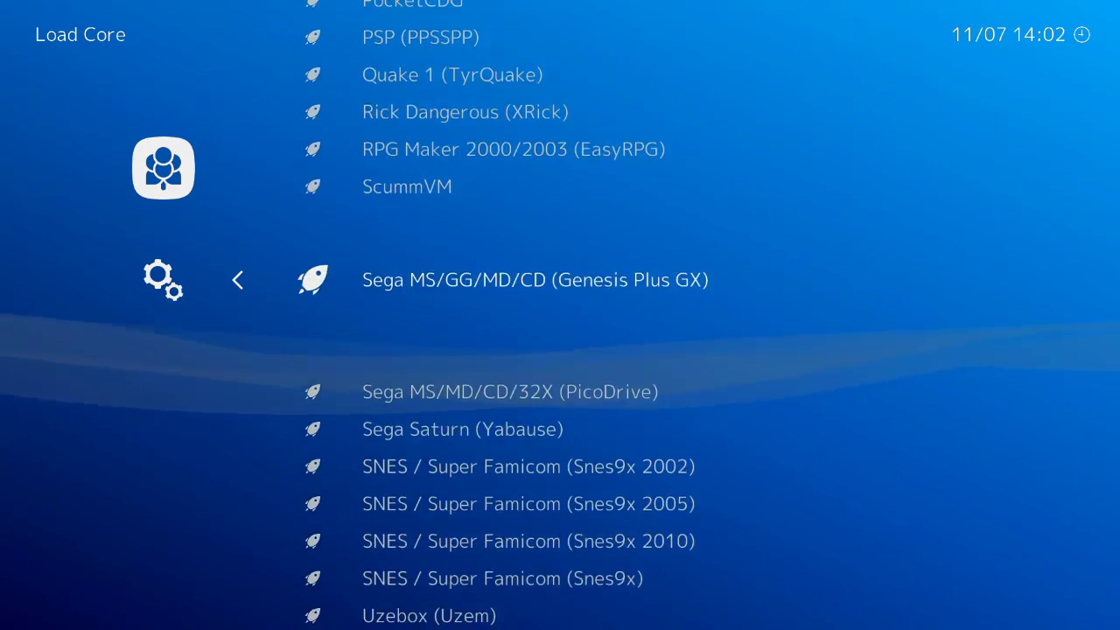
- Look through the SNES / Super Famicom cores and the remaining entries down to WonderSwan/Color (Beetle Cygne)
key("Down")
key("Down")
key("Down")
key("Down")
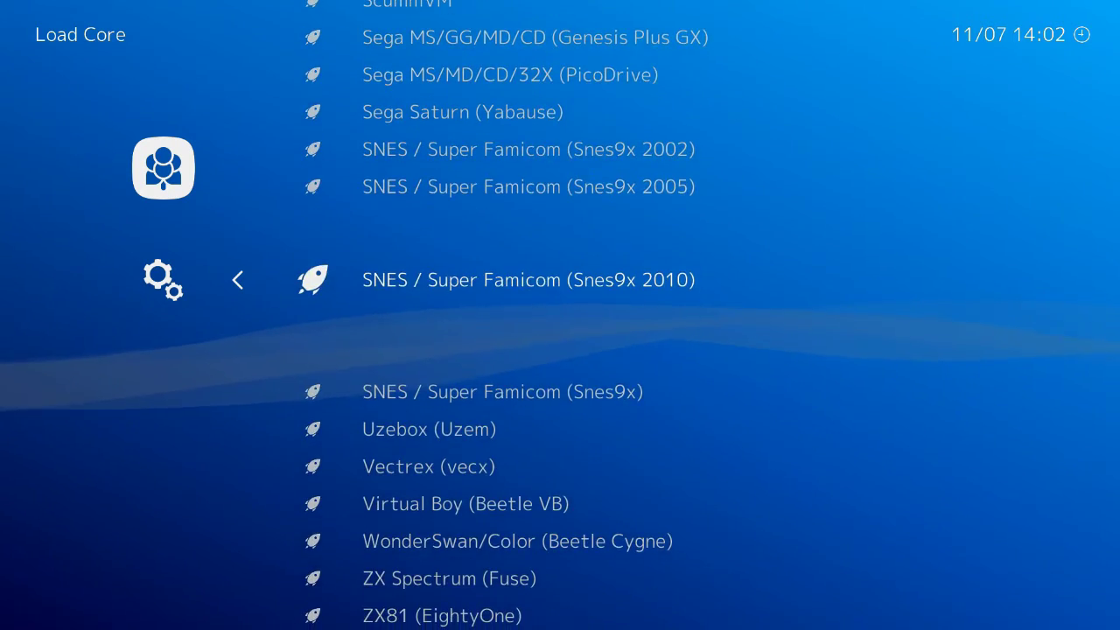
key("Up")
key("Up")
key("Down")
key("Down")
key("Down")
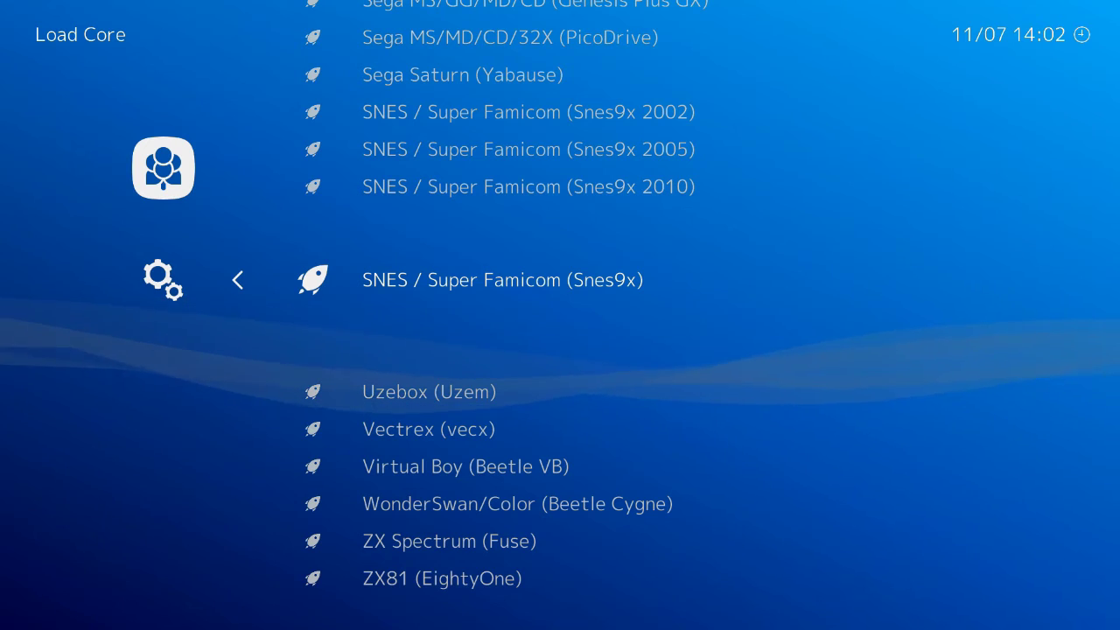
key("Down")
key("Down")
key("Down")
key("Down")
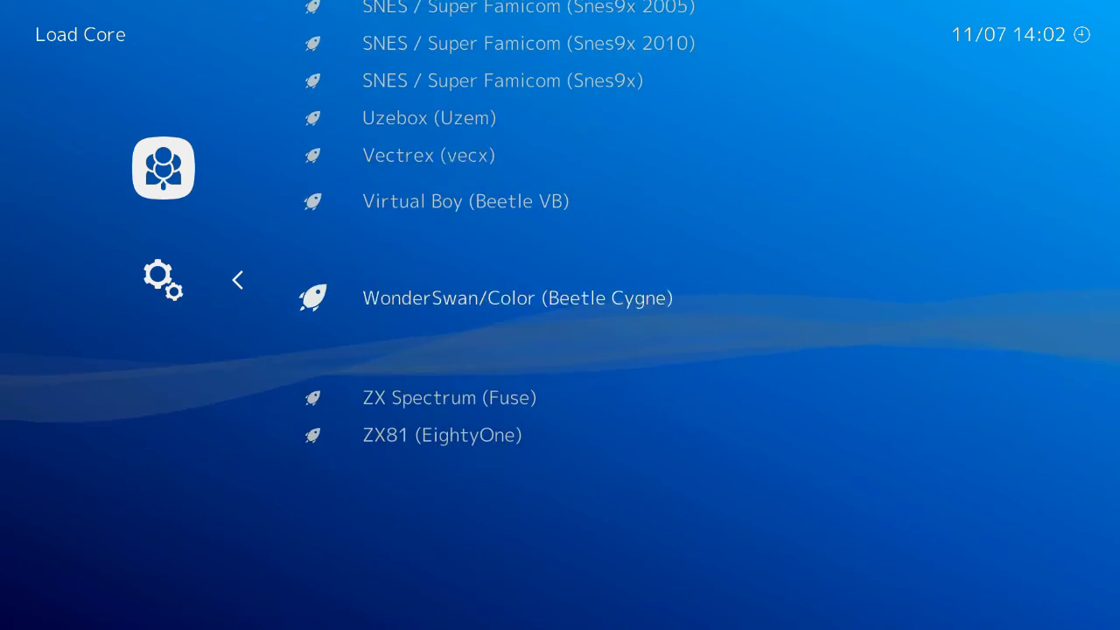
- Go back up the core list to PSP (PPSSPP) and recheck the entries down to Sega MS/GG/MD/CD (Genesis Plus GX)
key("Up")
key("Up")
key("Up")
key("Up")
key("Up")
key("Up")
key("Up")
key("Up")
key("Up")
key("Up")
key("Up")
key("Up")
key("Up")
key("Up")
key("Up")
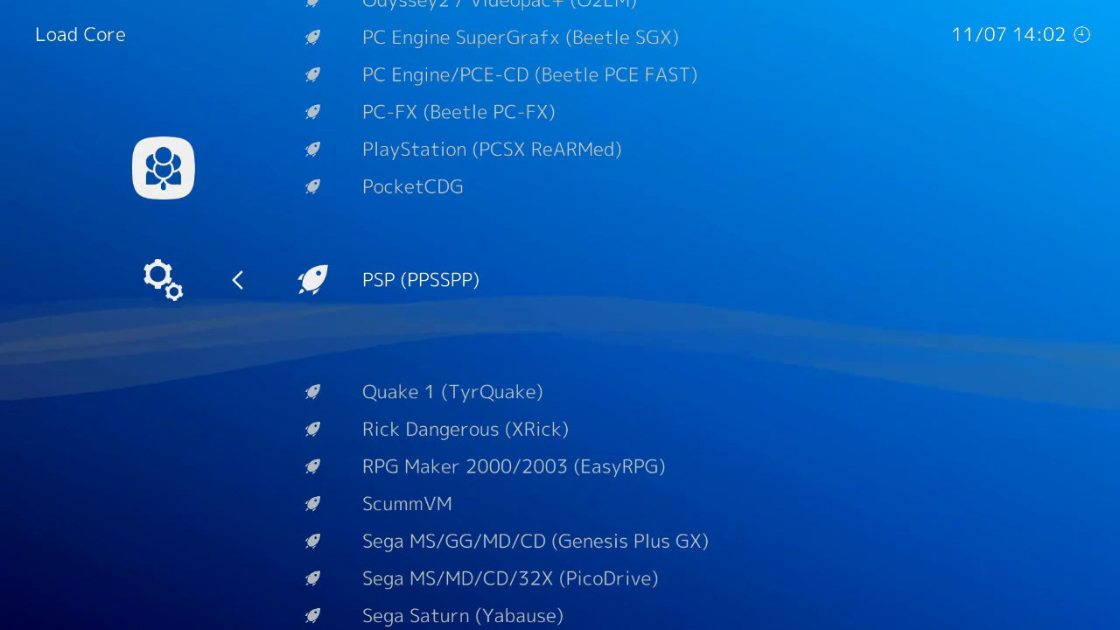
key("Down")
key("Down")
key("Down")
key("Down")
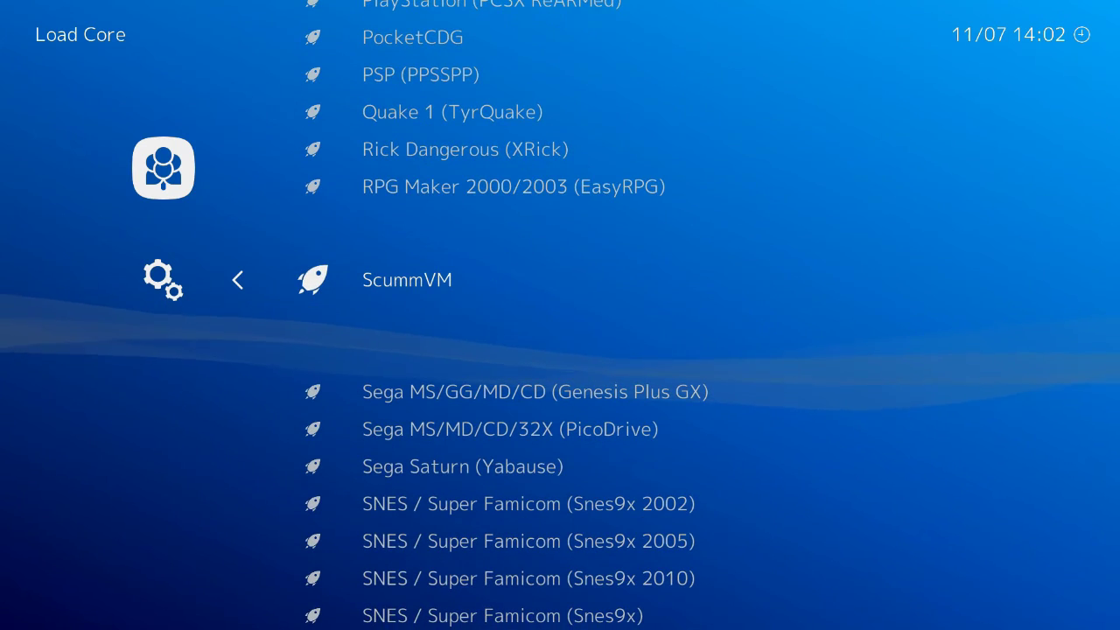
key("Down")
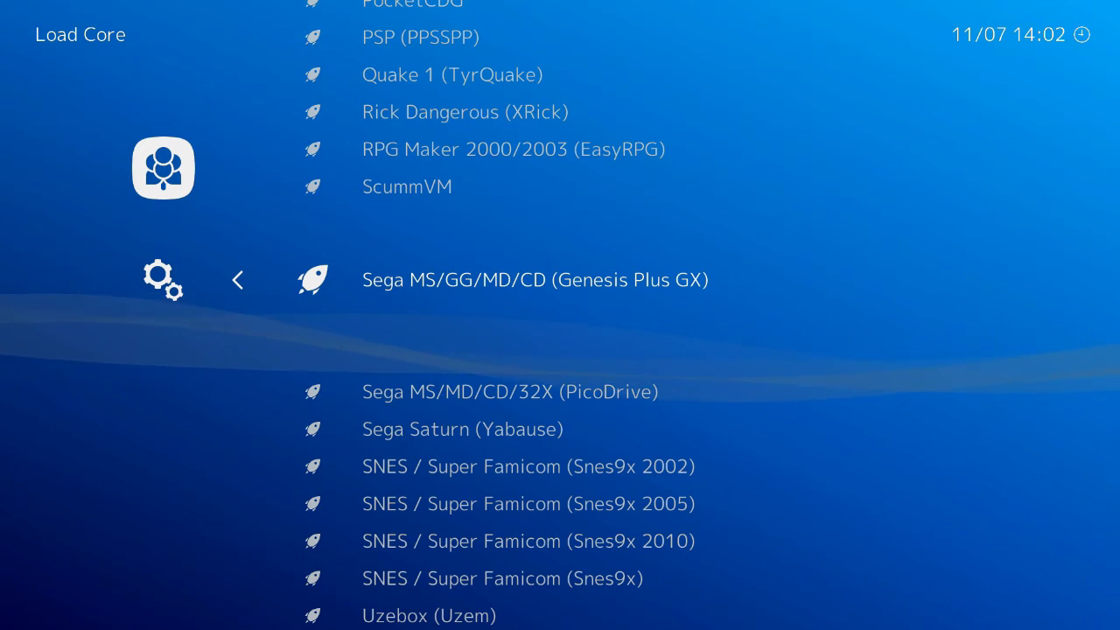
- Leave the core list, view the Settings categories down to Input, and return to the Main Menu's Online Updater entry
key("BackSpace")
key("Right")
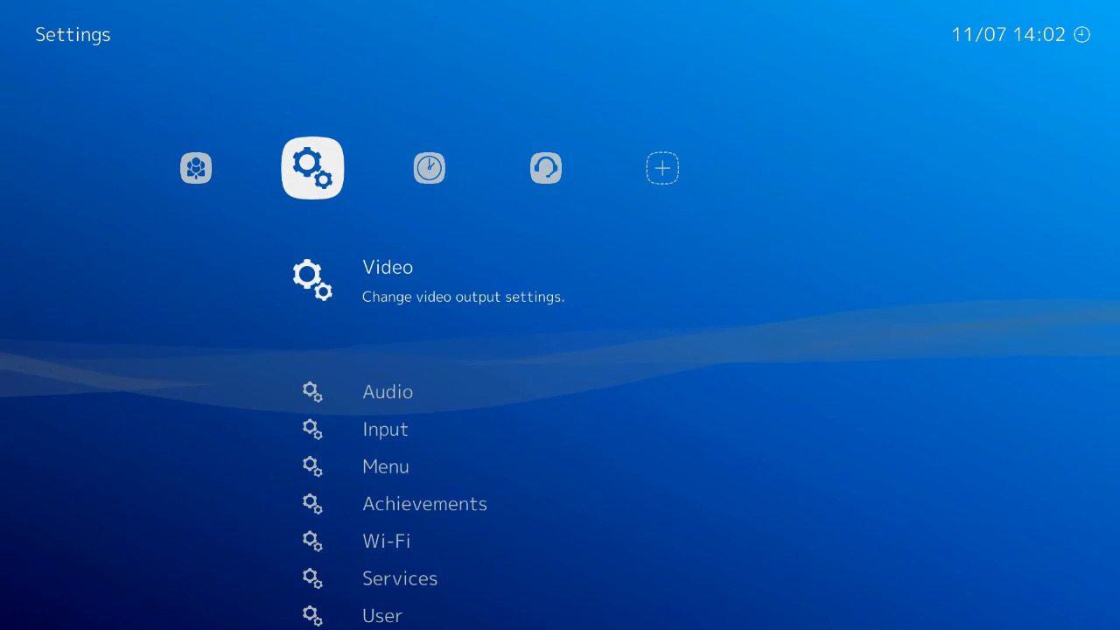
key("Down")
key("Down")
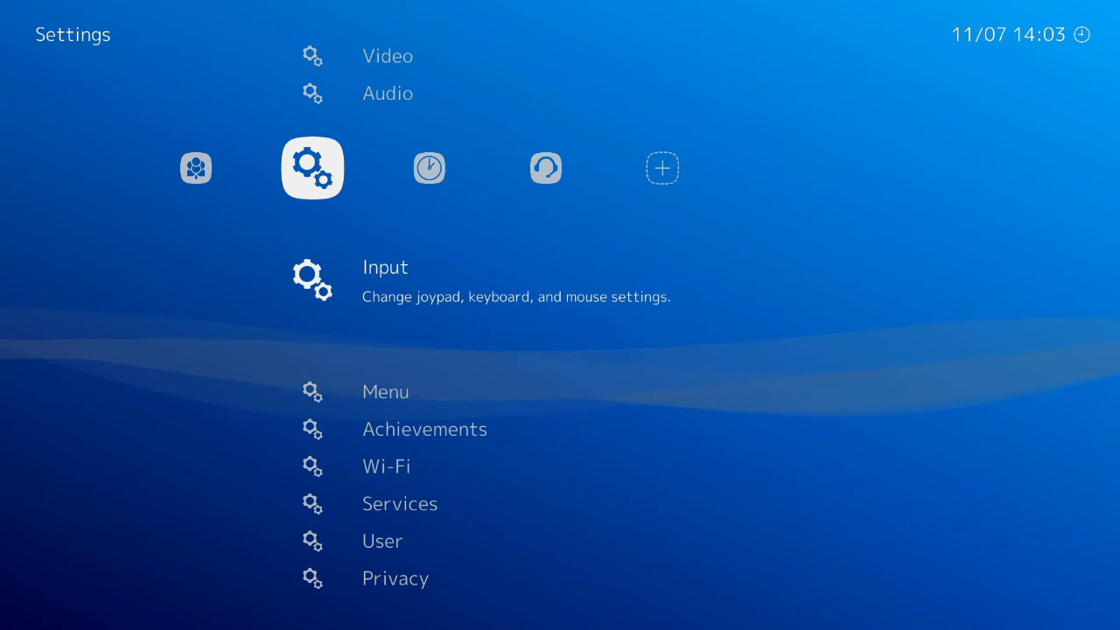
key("Left")
key("Down")
key("Down")
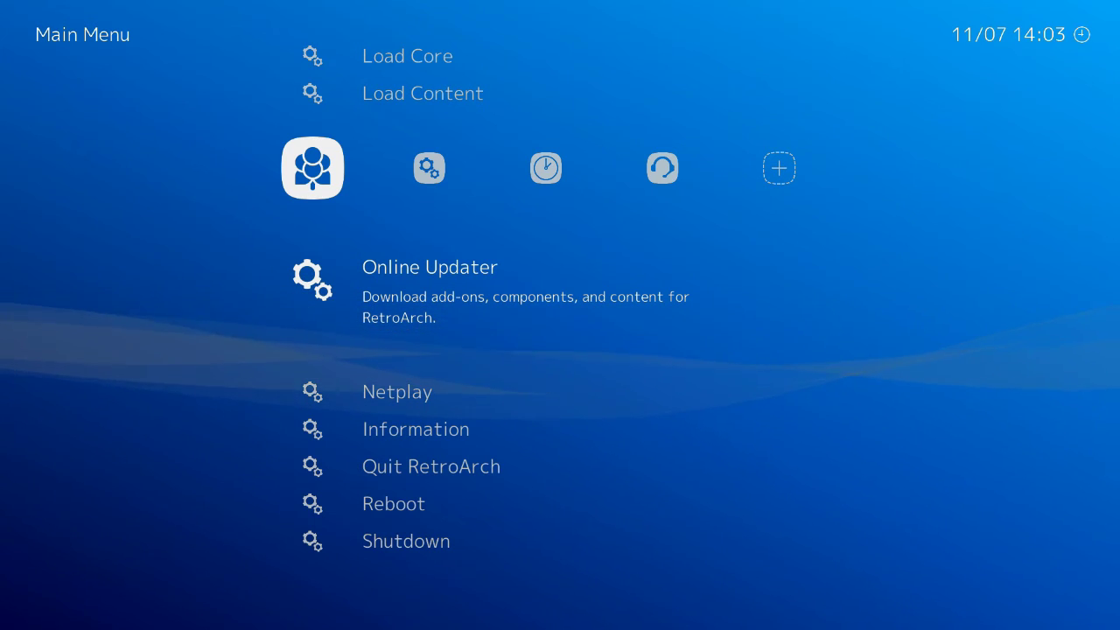
- View the Start netplay host and Refresh options in Netplay Rooms and return to the Main Menu
key("Right")
key("Right")
key("Right")
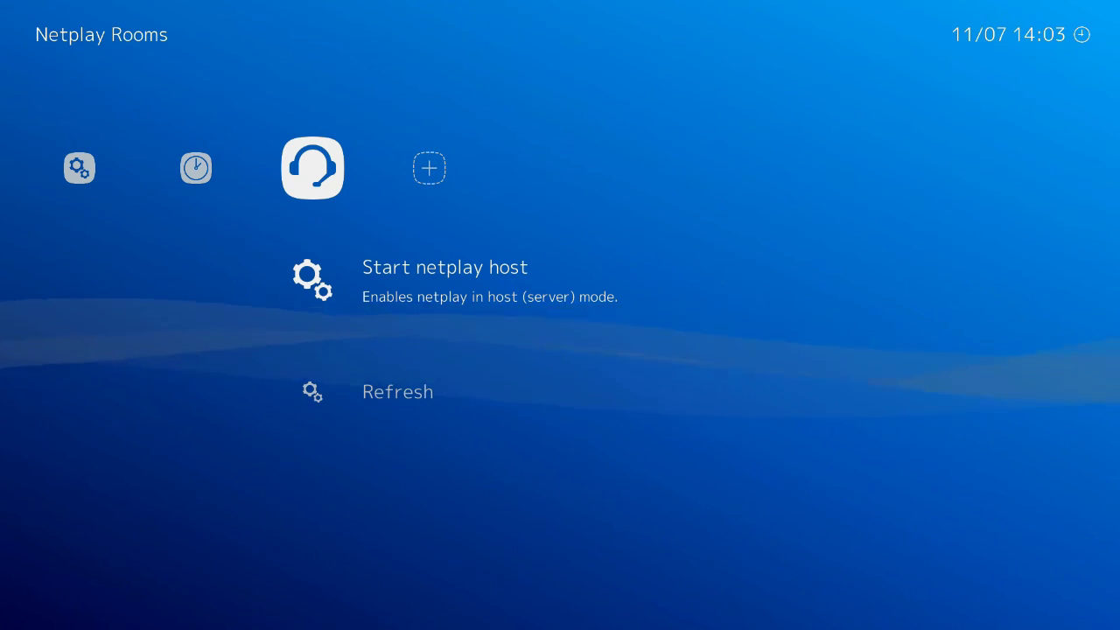
key("Left")
key("Right")
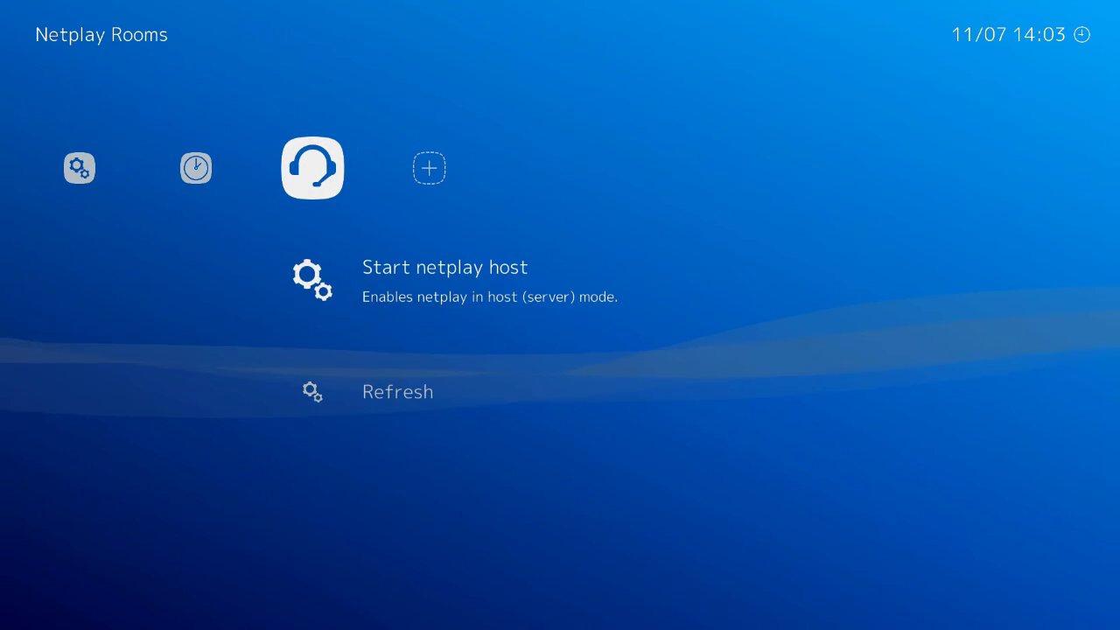
key("Down")
key("Up")
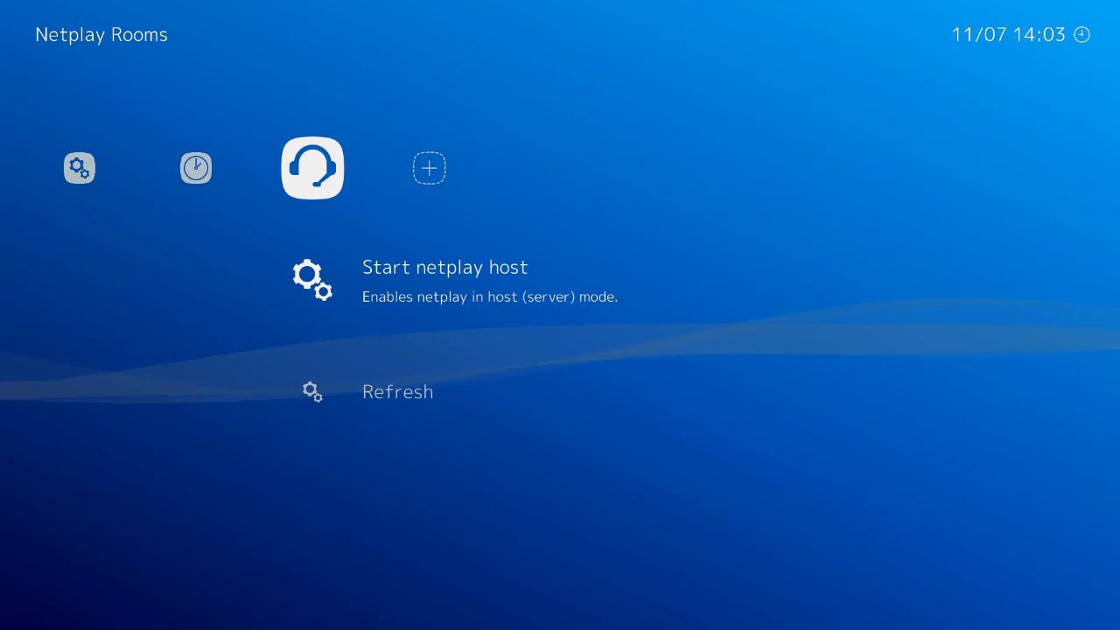
key("Left")
key("Left")
key("Left")
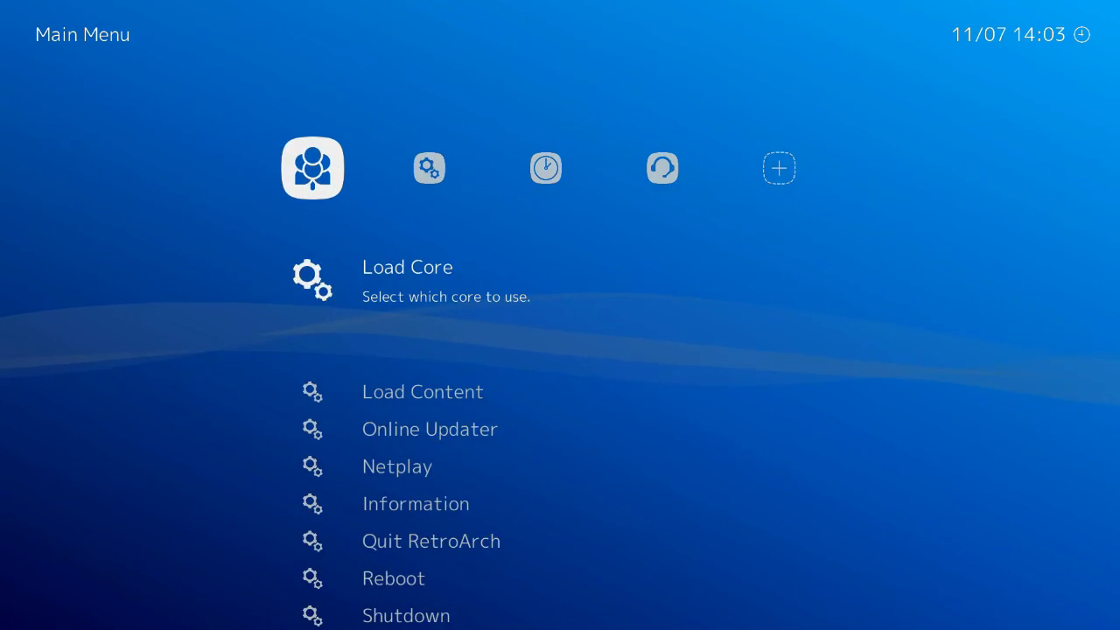
key("Right")
key("Right")
key("Left")
key("Left")
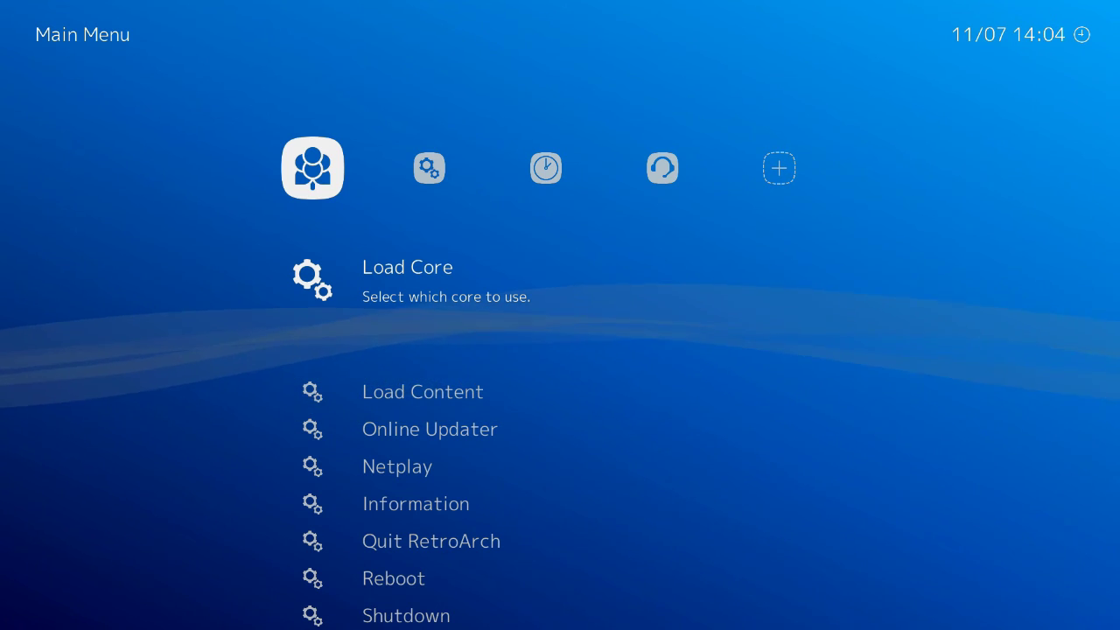
- Check the image files offered under Update Lakka in the Online Updater and return to the Main Menu
key("Down")
key("Down")
key("Down")
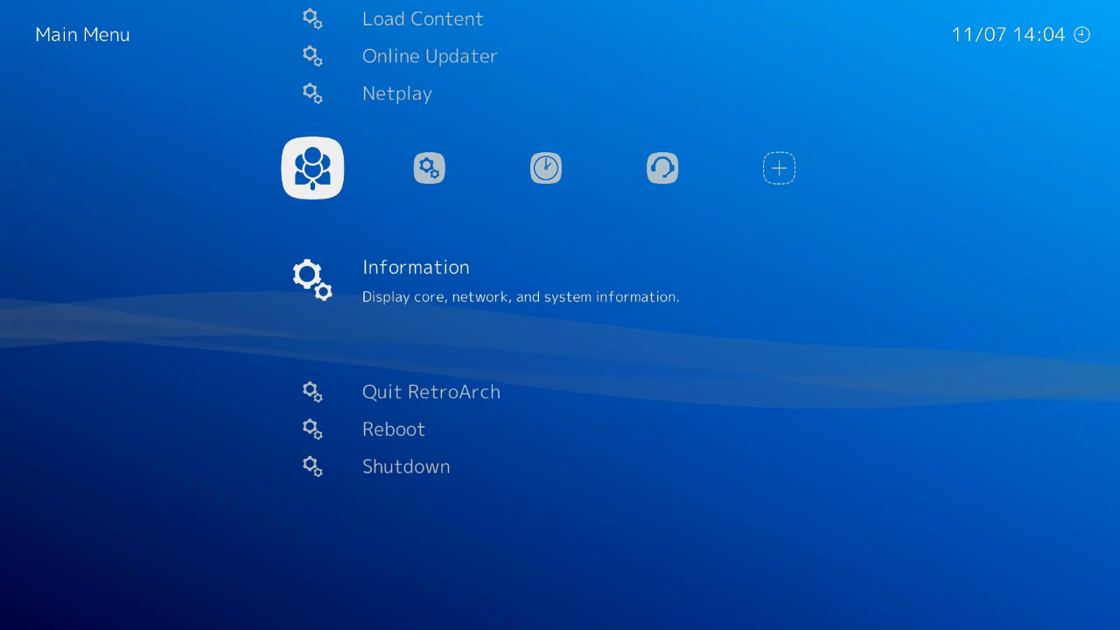
key("Up")
key("Up")
key("Up")
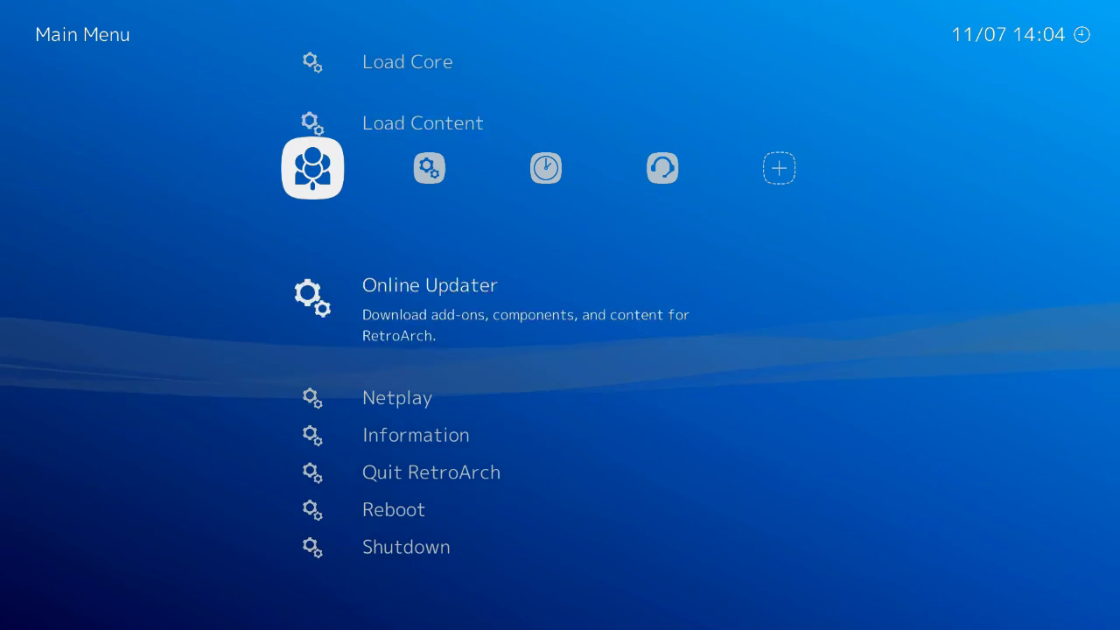
key("Return")
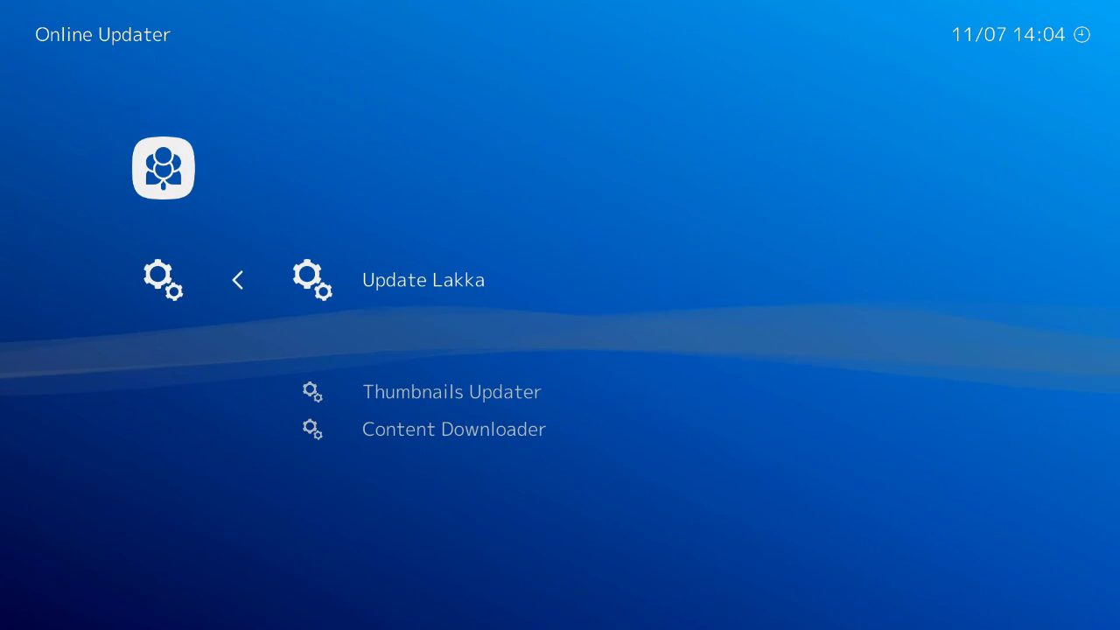
key("Return")
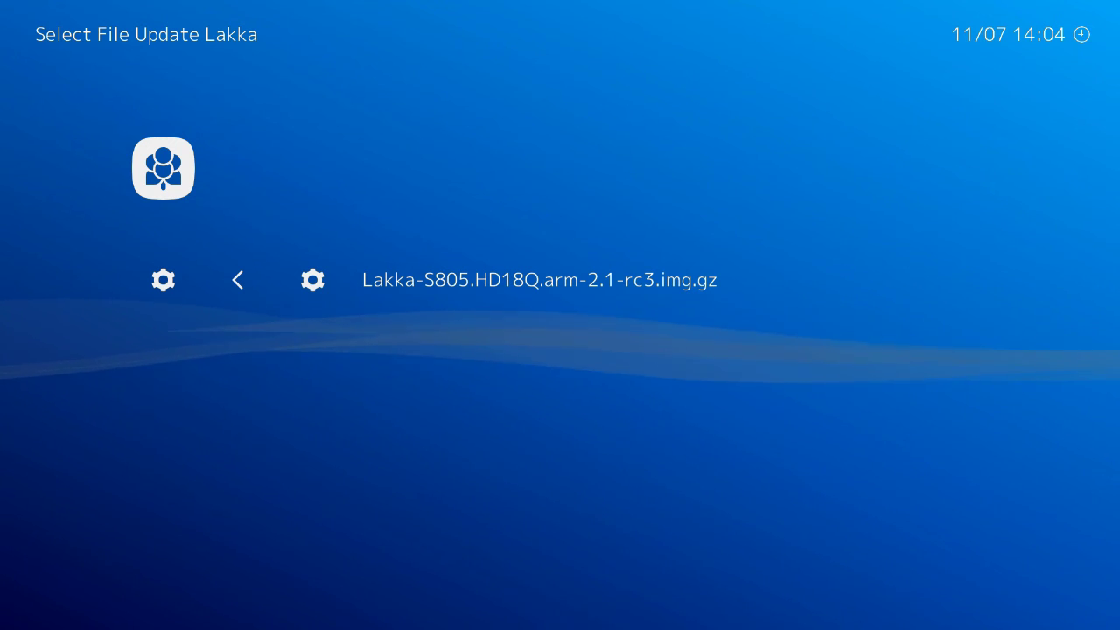
key("BackSpace")
key("BackSpace")
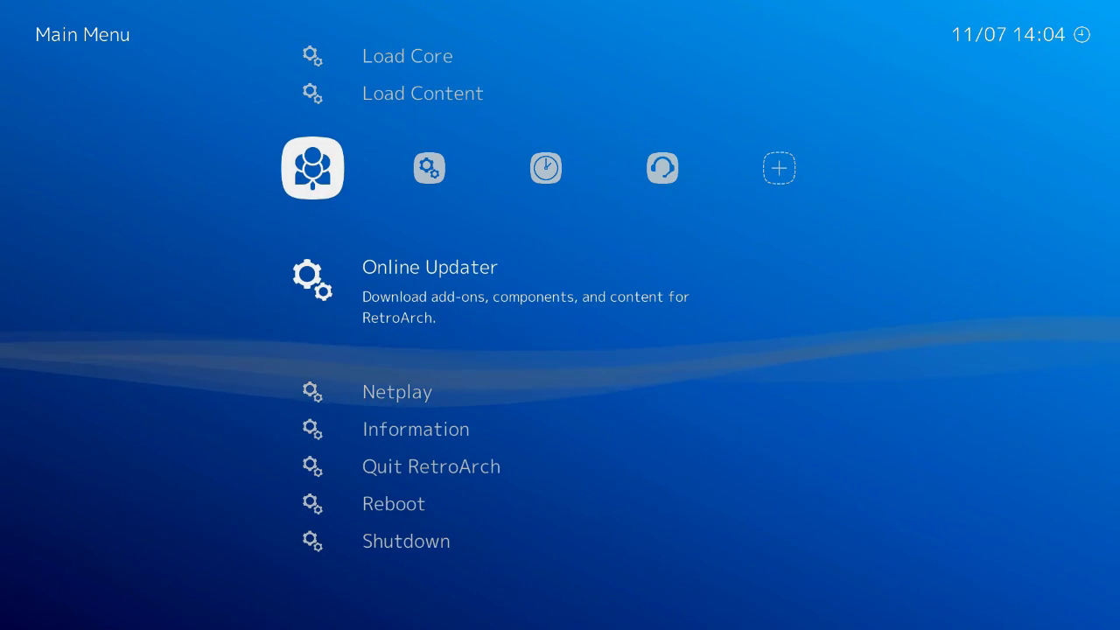